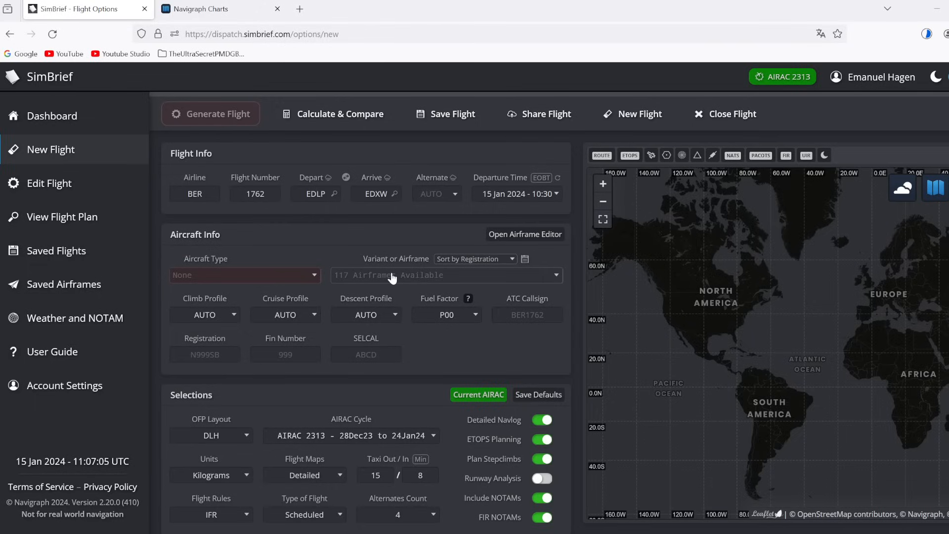
# Step: Select airframe D-ABHG - FENIX A320 and frame the route and alternate EDDN on the map
pyautogui.click(391, 276)
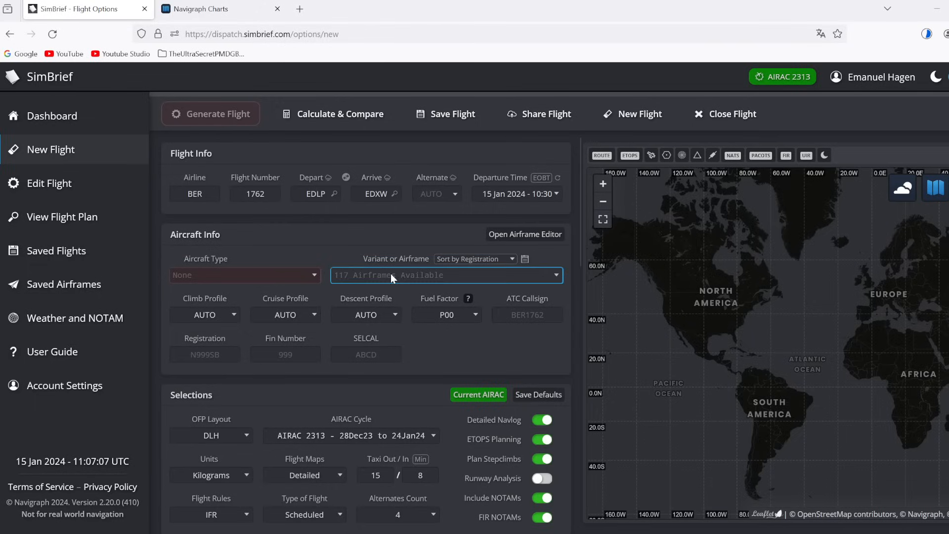
pyautogui.click(403, 480)
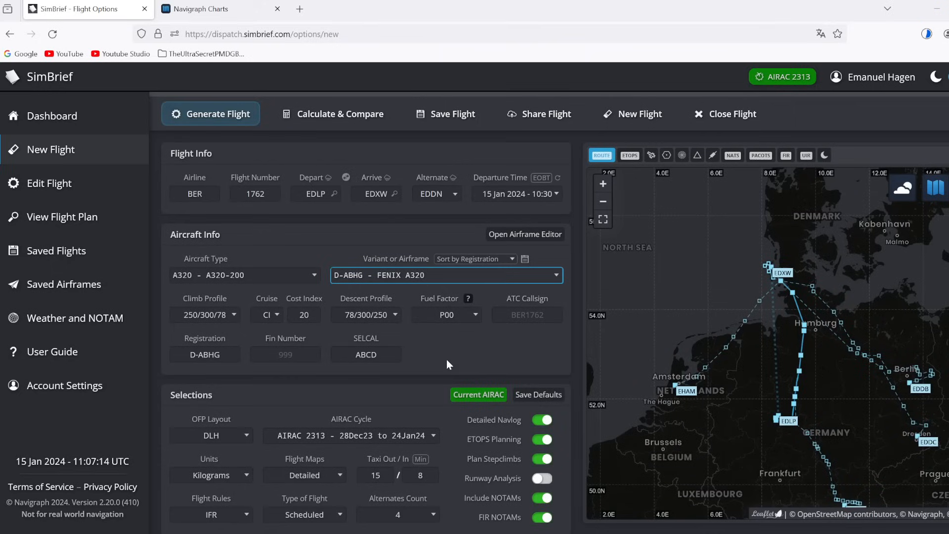
pyautogui.moveTo(751, 359); pyautogui.dragTo(670, 295)
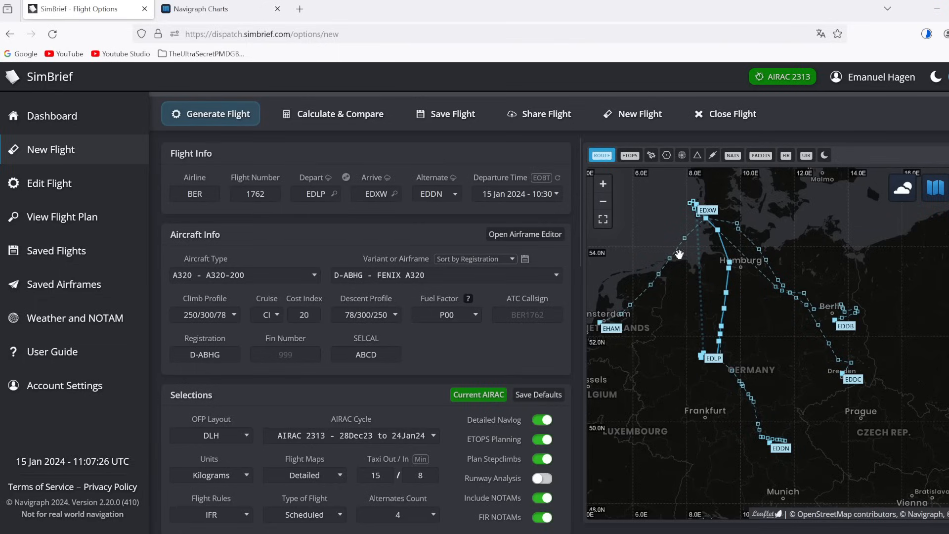
pyautogui.moveTo(748, 366); pyautogui.dragTo(744, 366)
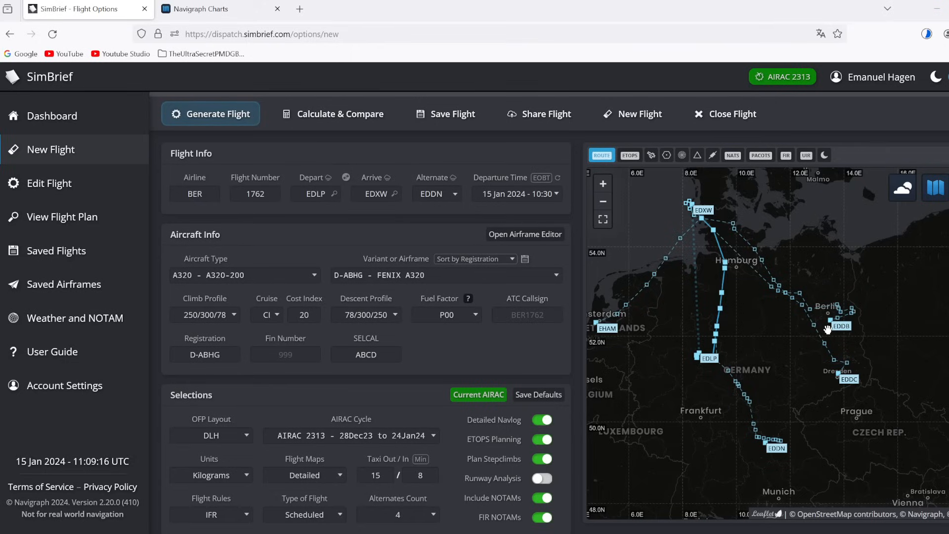
pyautogui.click(606, 330)
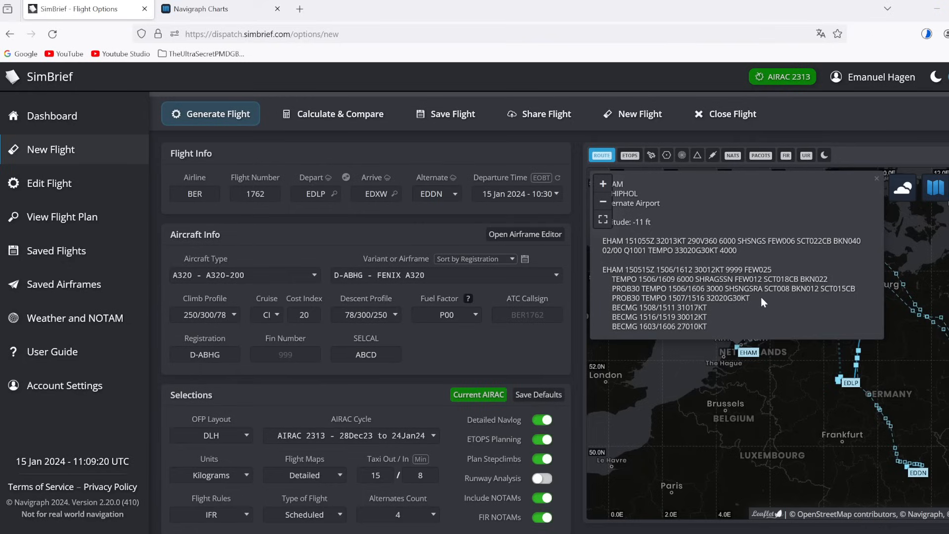
pyautogui.moveTo(855, 277); pyautogui.dragTo(857, 288)
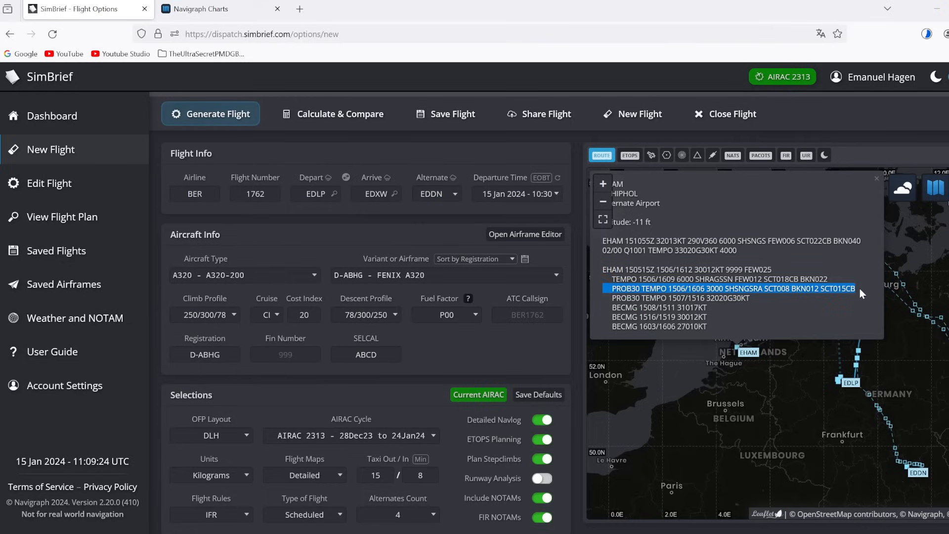
pyautogui.click(859, 289)
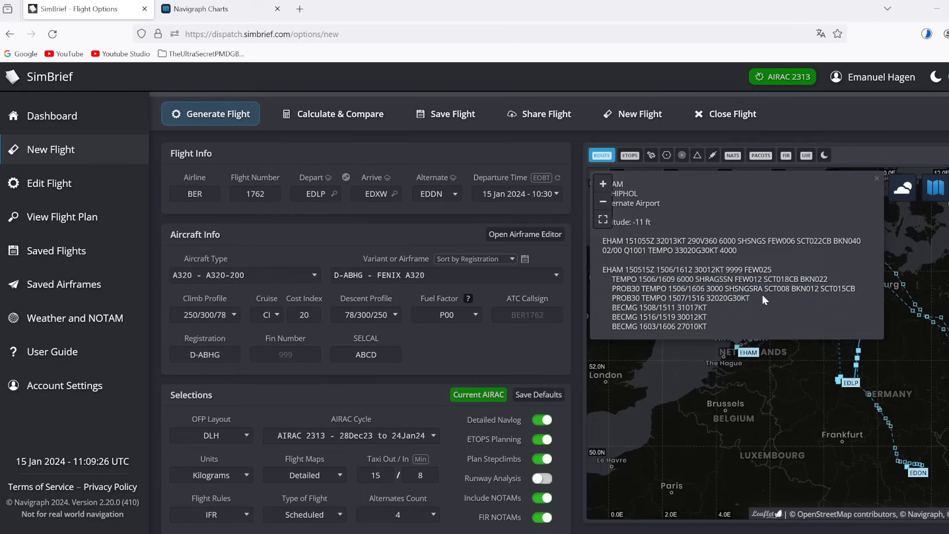
pyautogui.moveTo(762, 296); pyautogui.dragTo(613, 298)
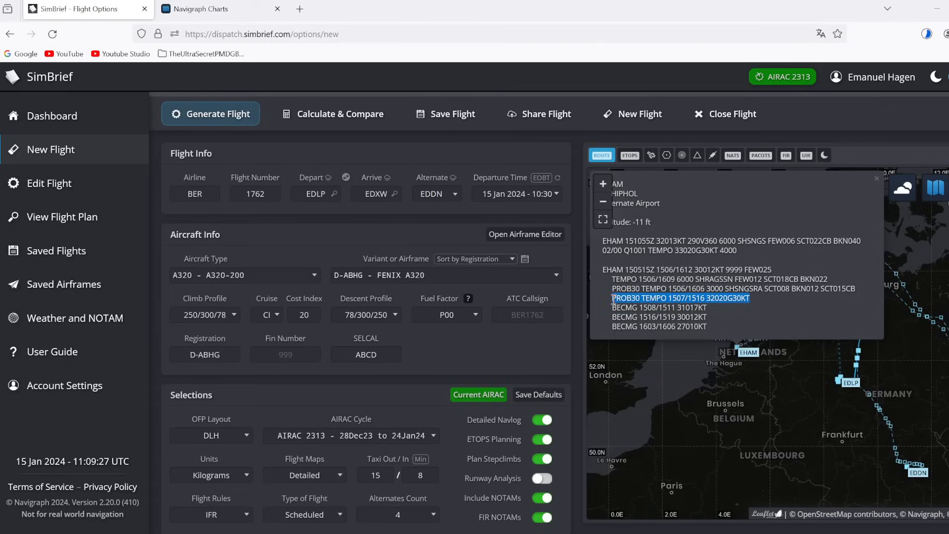
pyautogui.moveTo(780, 267); pyautogui.dragTo(781, 258)
pyautogui.click(781, 257)
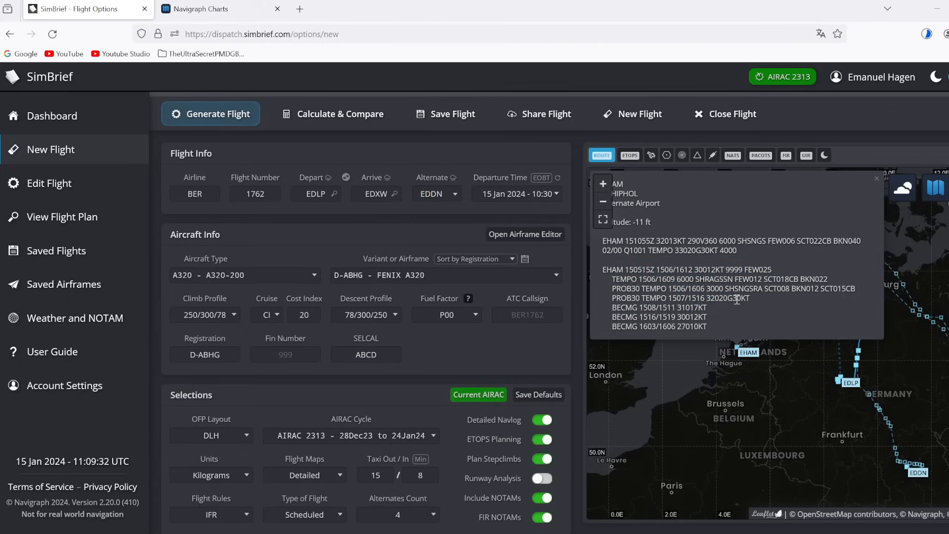
pyautogui.moveTo(611, 298); pyautogui.dragTo(670, 298)
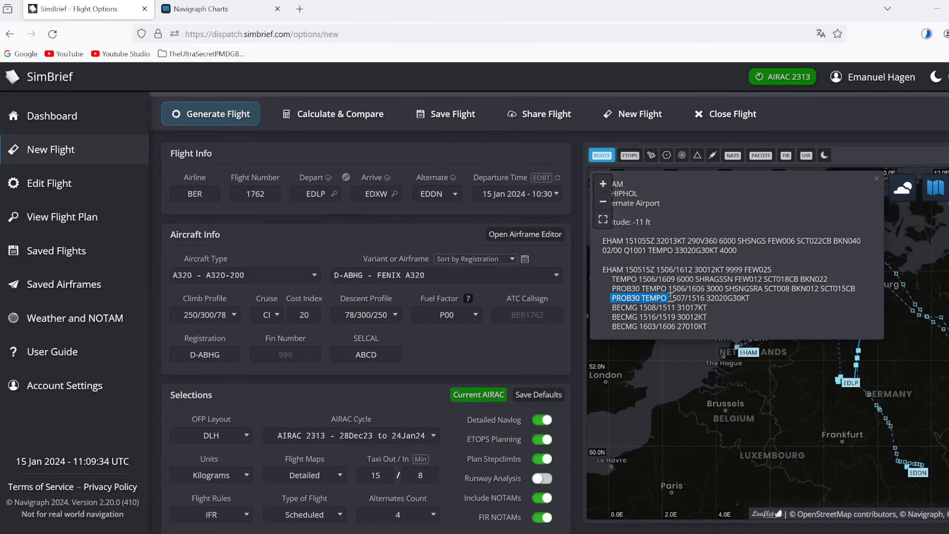
pyautogui.click(670, 297)
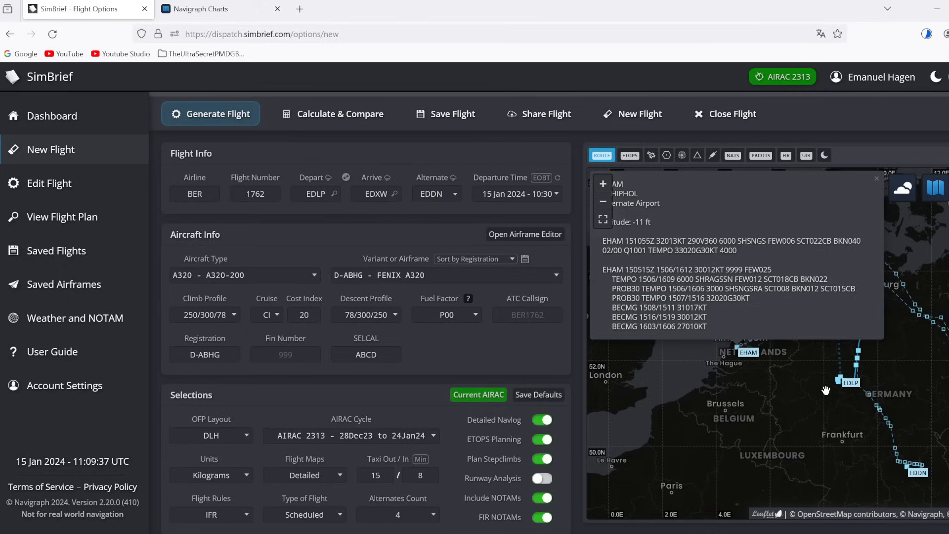
pyautogui.click(840, 403)
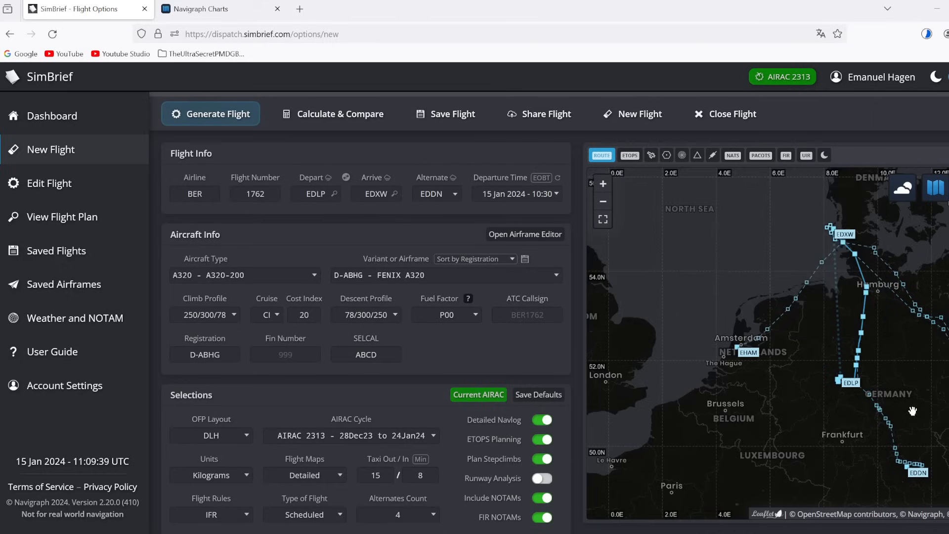
pyautogui.click(918, 471)
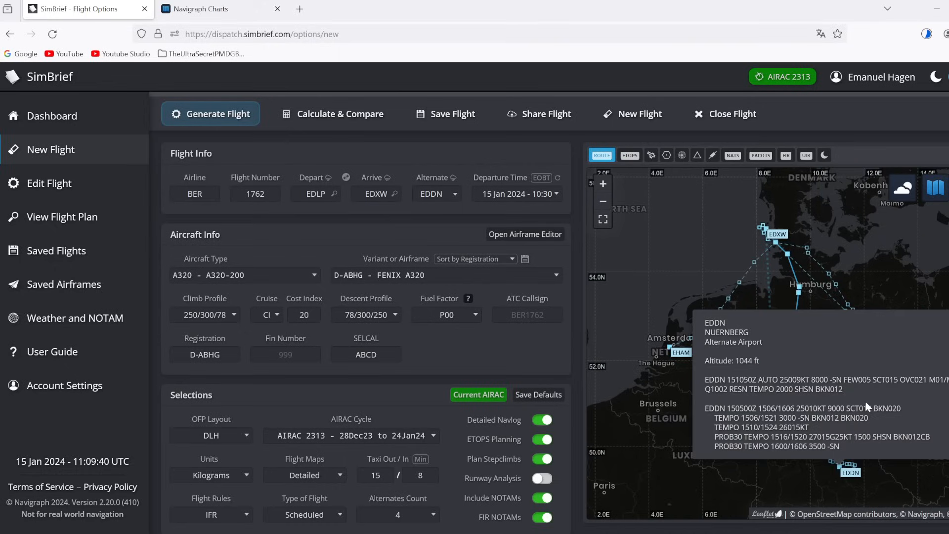
pyautogui.tripleClick(896, 418)
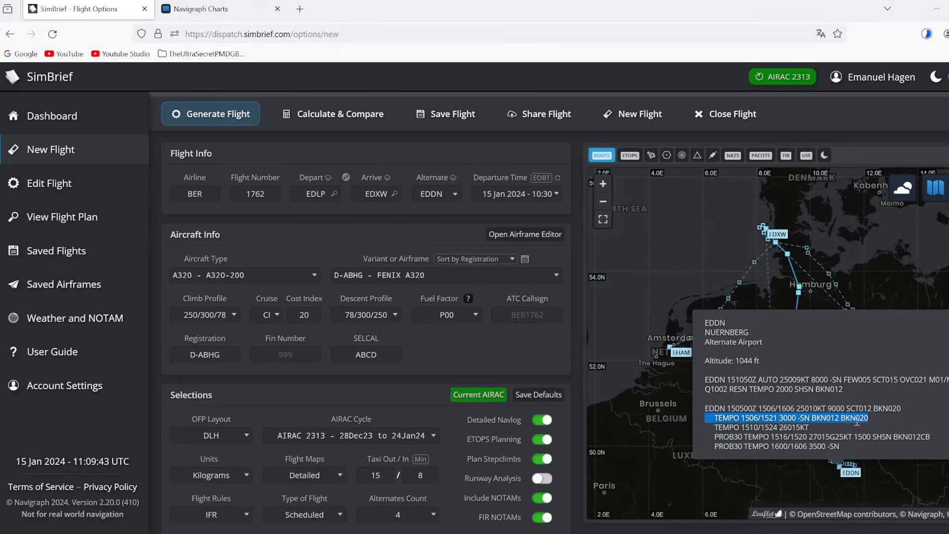
pyautogui.click(884, 267)
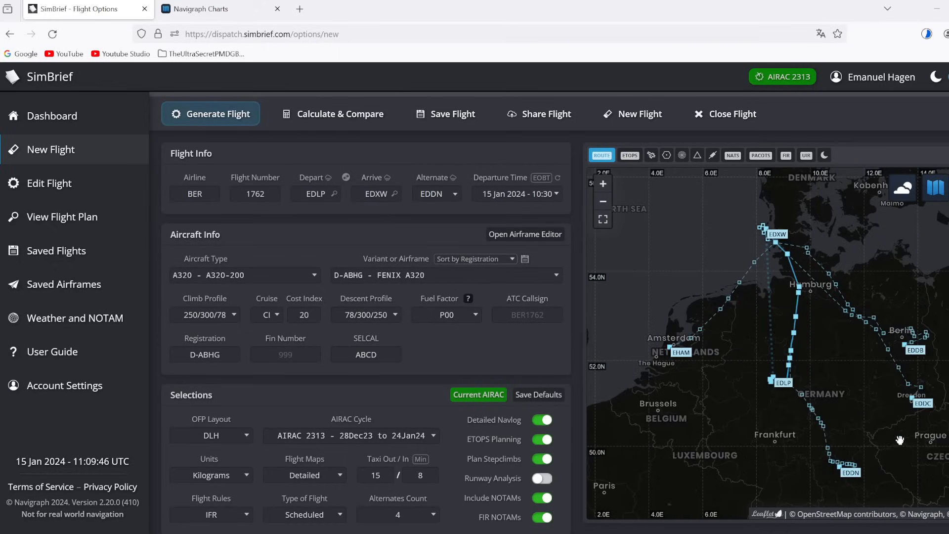
pyautogui.click(923, 410)
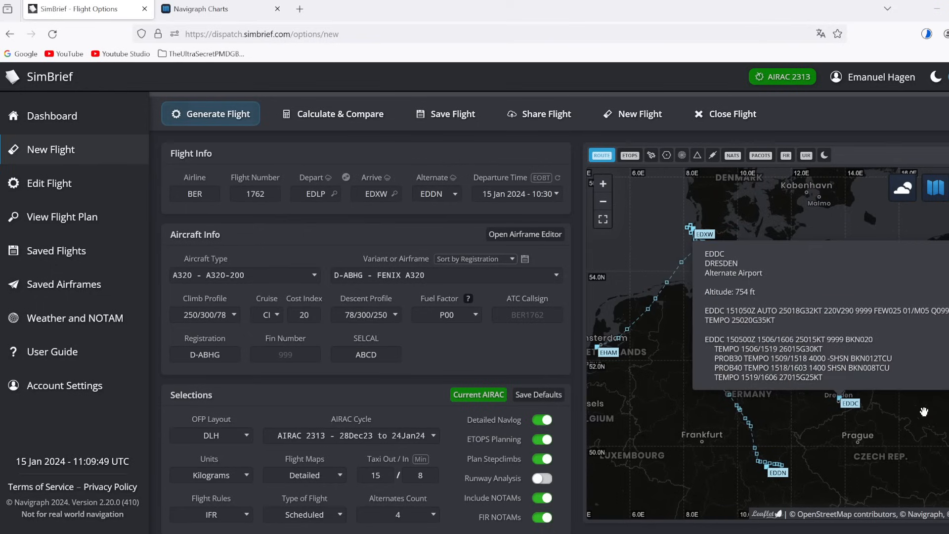
pyautogui.tripleClick(903, 357)
pyautogui.moveTo(902, 347); pyautogui.dragTo(901, 368)
pyautogui.click(900, 367)
pyautogui.tripleClick(896, 368)
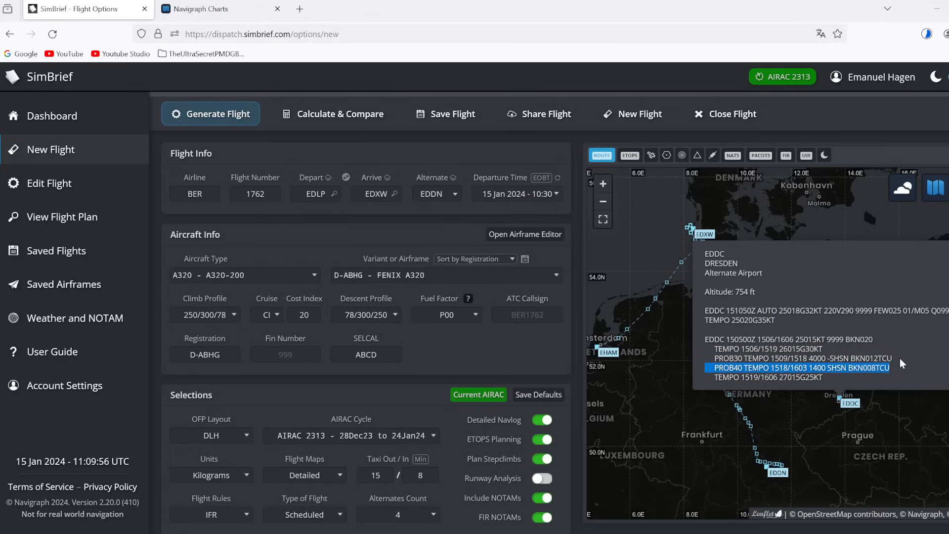
pyautogui.click(889, 348)
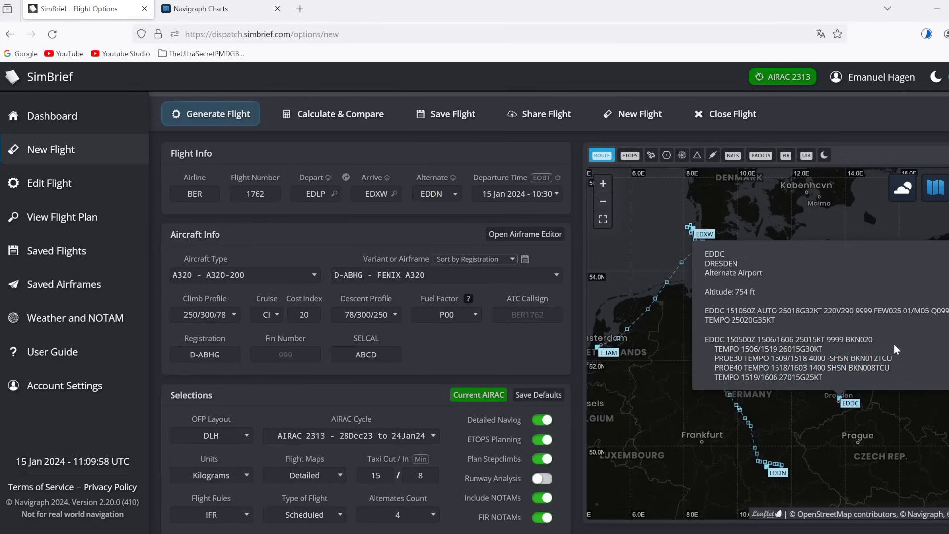
pyautogui.tripleClick(900, 356)
pyautogui.click(881, 342)
pyautogui.click(824, 416)
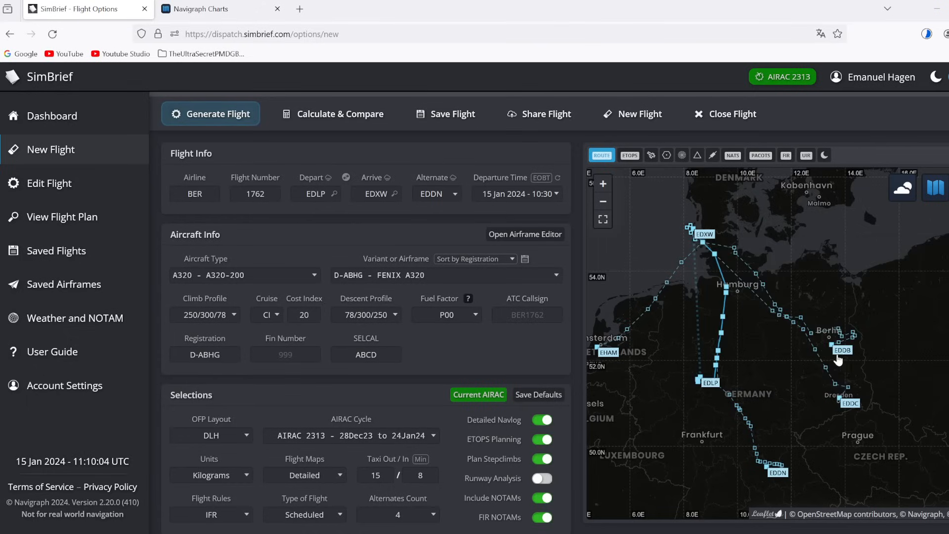
pyautogui.click(845, 352)
pyautogui.click(902, 367)
pyautogui.moveTo(902, 367); pyautogui.dragTo(826, 392)
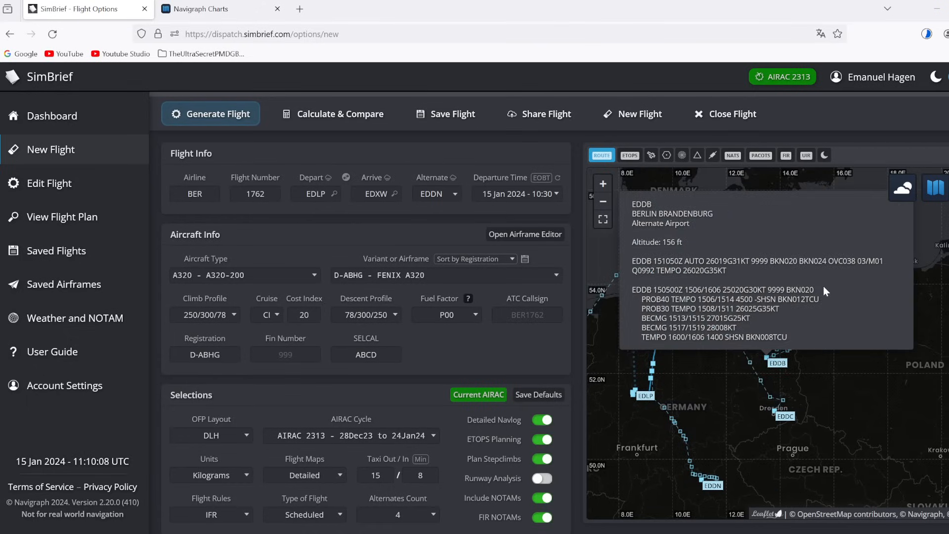
pyautogui.moveTo(824, 288); pyautogui.dragTo(828, 299)
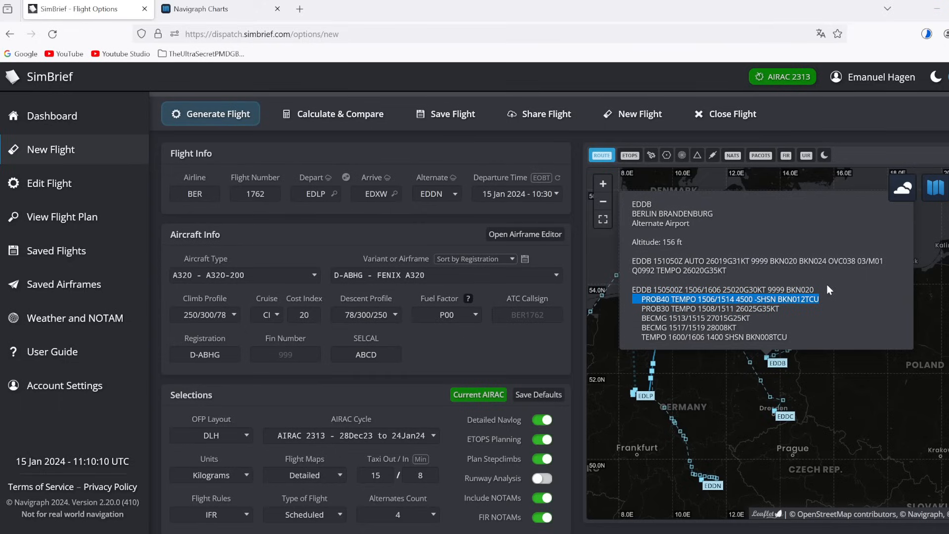
pyautogui.click(659, 298)
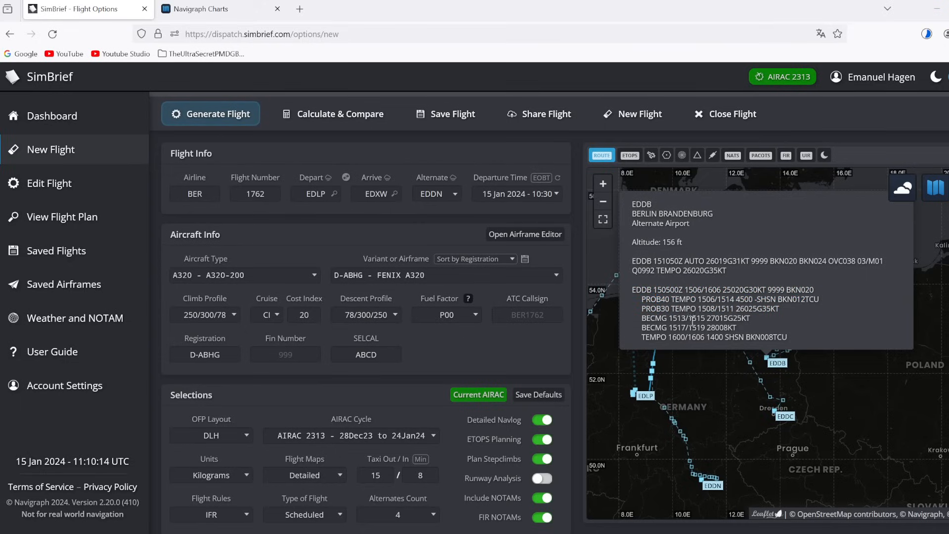
pyautogui.tripleClick(820, 289)
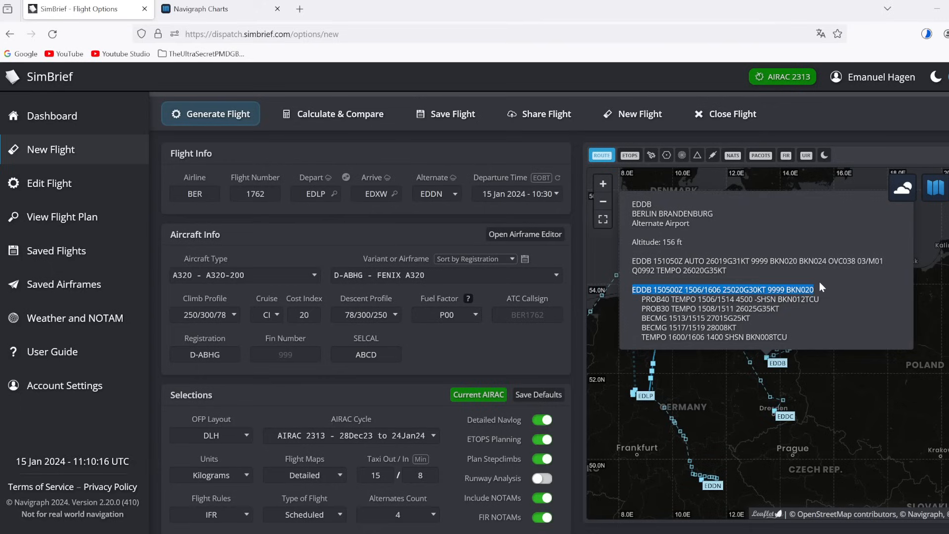
pyautogui.click(822, 316)
pyautogui.click(737, 400)
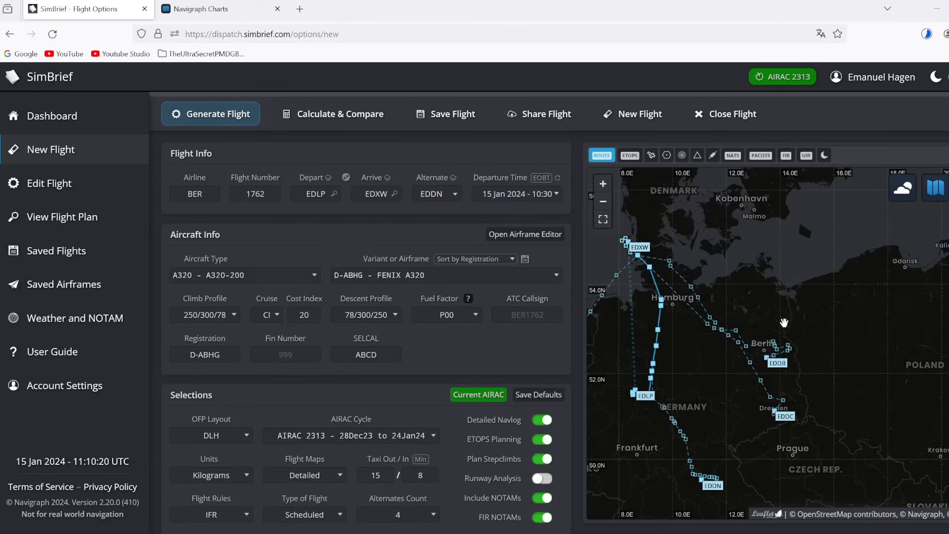
# Step: Pan the route map south toward Nuremberg, then back north to show EDLP through Hamburg
pyautogui.moveTo(765, 375); pyautogui.dragTo(797, 333)
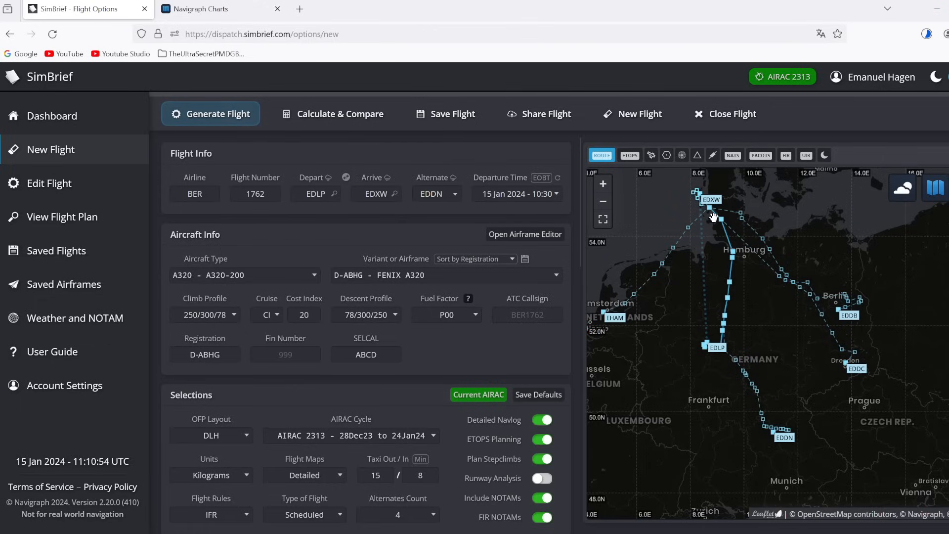
pyautogui.scroll(2, 714, 218)
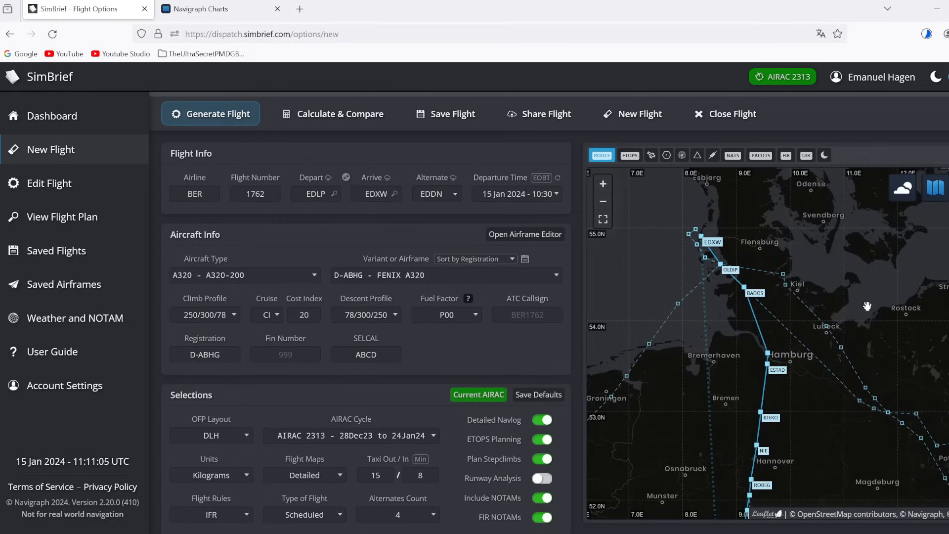
pyautogui.moveTo(810, 321); pyautogui.dragTo(797, 232)
pyautogui.moveTo(809, 392); pyautogui.dragTo(801, 296)
pyautogui.moveTo(802, 449); pyautogui.dragTo(792, 413)
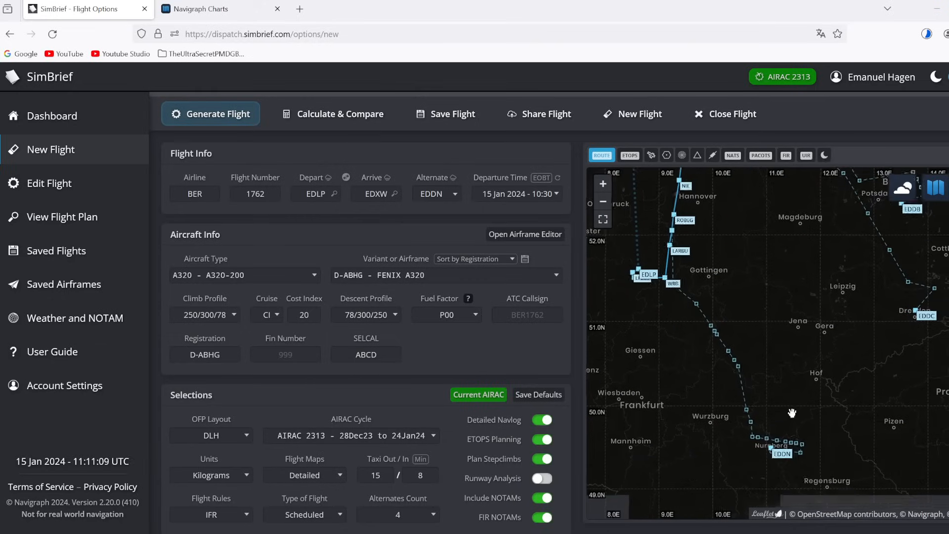
pyautogui.moveTo(758, 343); pyautogui.dragTo(799, 461)
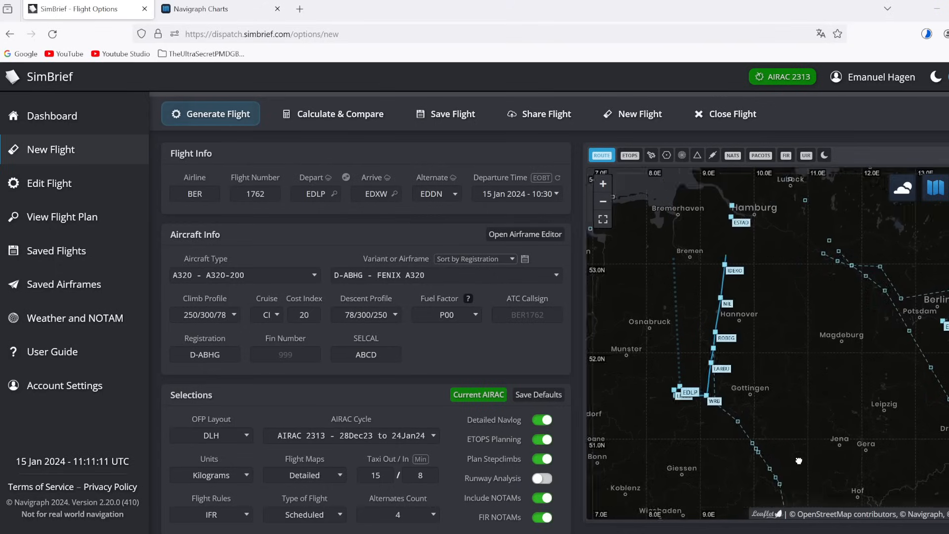
# Step: Expand the alternate airport options and change the first two alternates from EDDN and EDDC to EDDH and EDHL
pyautogui.scroll(-7, 352, 369)
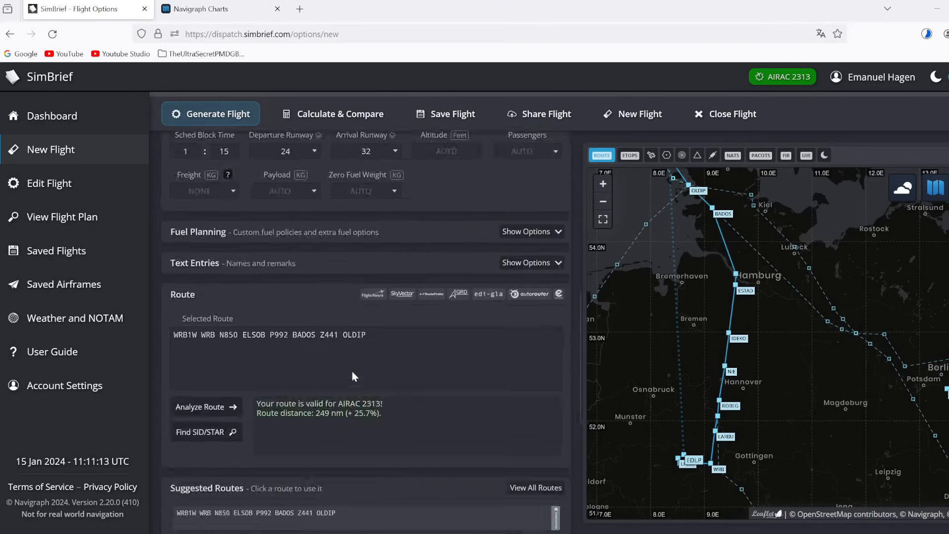
pyautogui.scroll(-5, 353, 375)
pyautogui.scroll(-1, 353, 377)
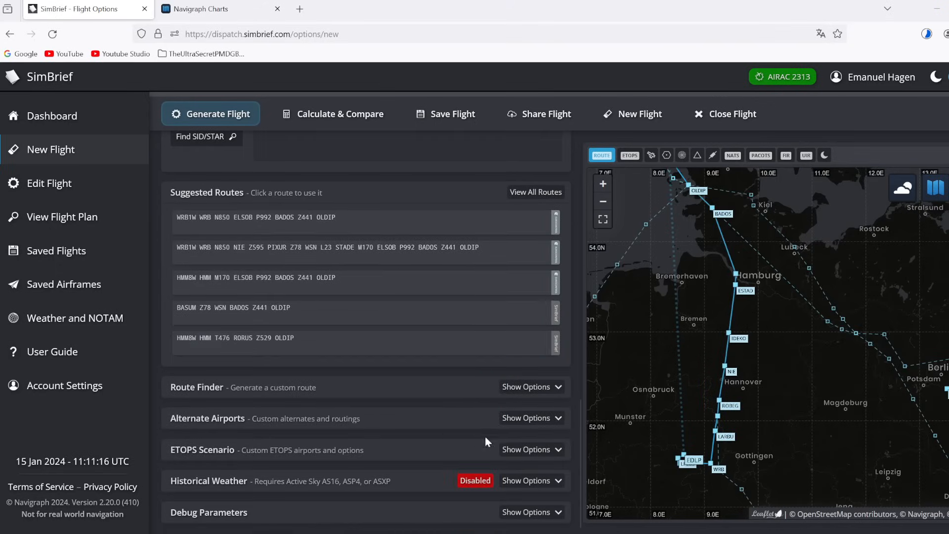
pyautogui.click(547, 419)
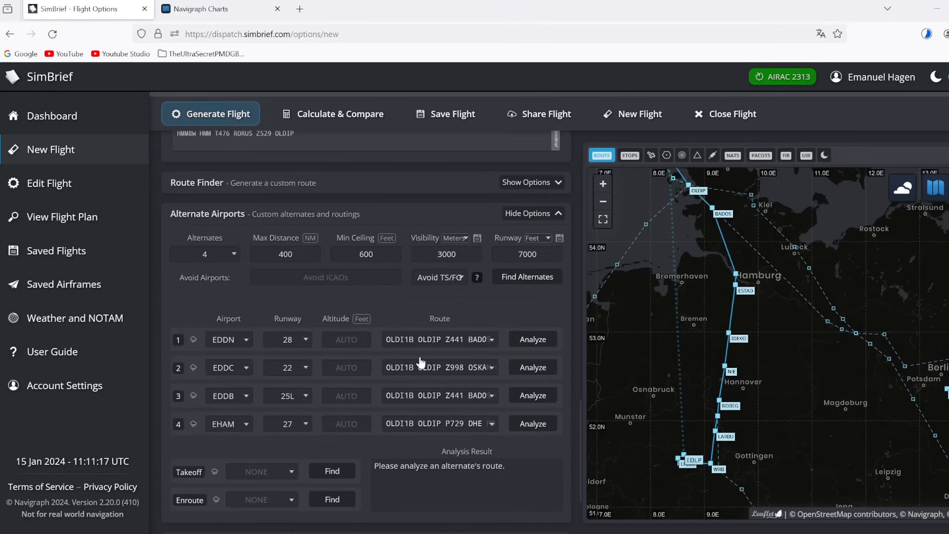
pyautogui.click(236, 336)
pyautogui.press('BackSpace')
pyautogui.write('H')
pyautogui.click(228, 368)
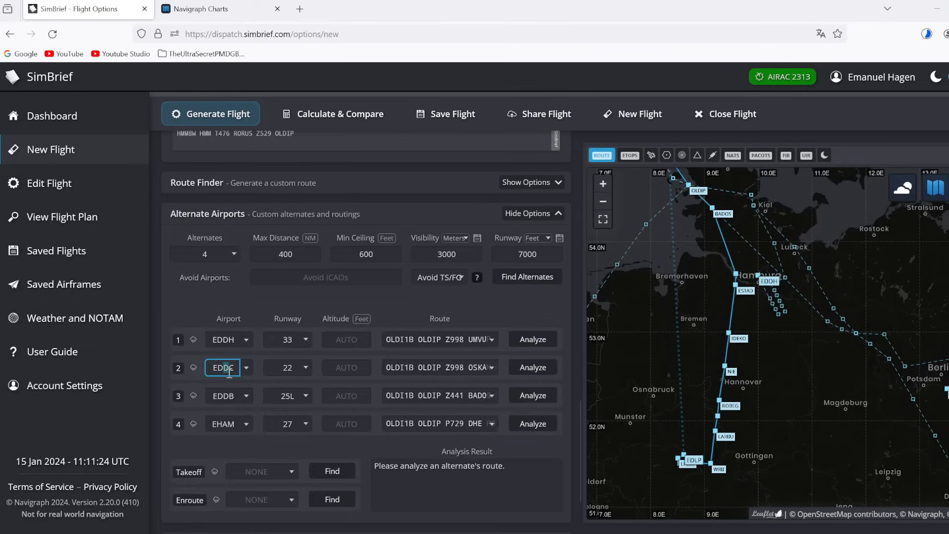
pyautogui.press('BackSpace')
pyautogui.write('H')
pyautogui.press('Delete')
pyautogui.write('L')
# Step: Change the third and fourth alternates from EDDB and EHAM to EDDW and EDDV
pyautogui.click(231, 395)
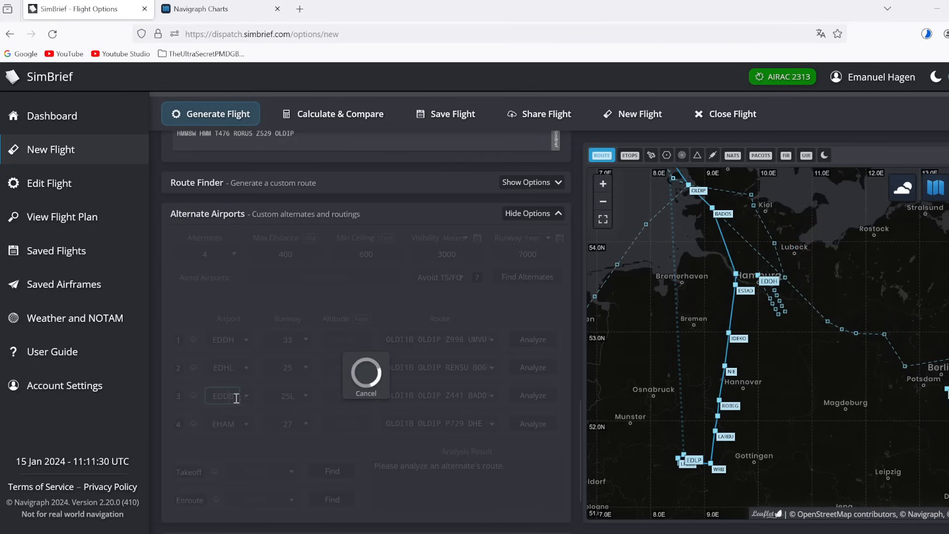
pyautogui.press('BackSpace')
pyautogui.write('W')
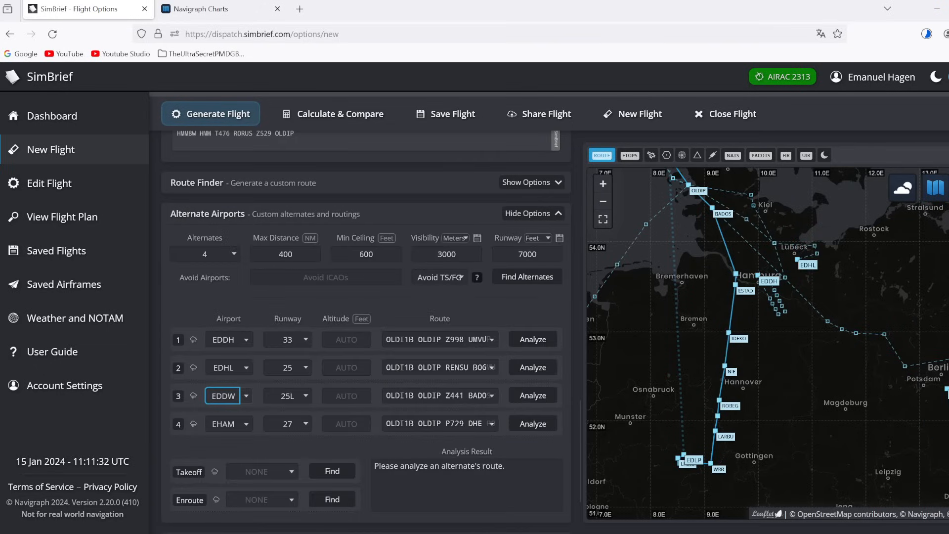
pyautogui.click(236, 428)
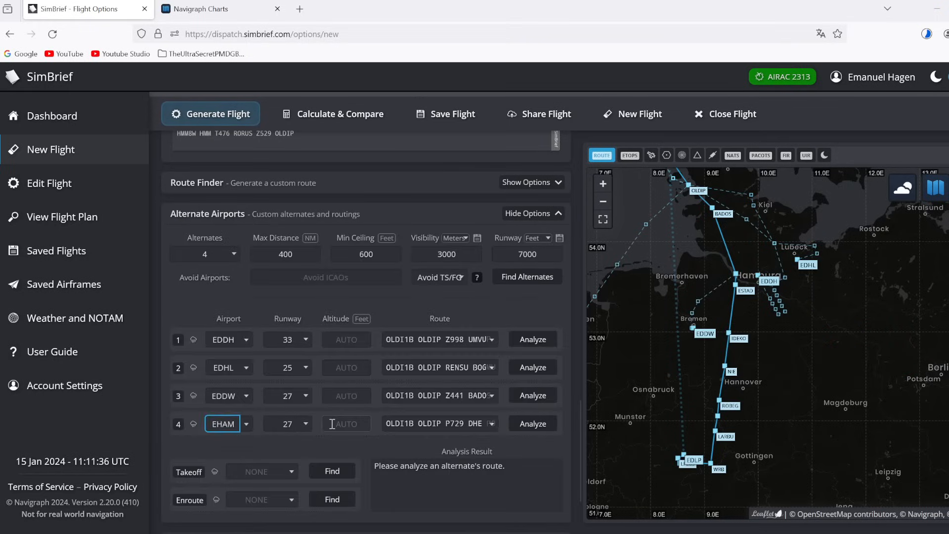
pyautogui.press('BackSpace')
pyautogui.press('BackSpace')
pyautogui.press('BackSpace')
pyautogui.write('DDV')
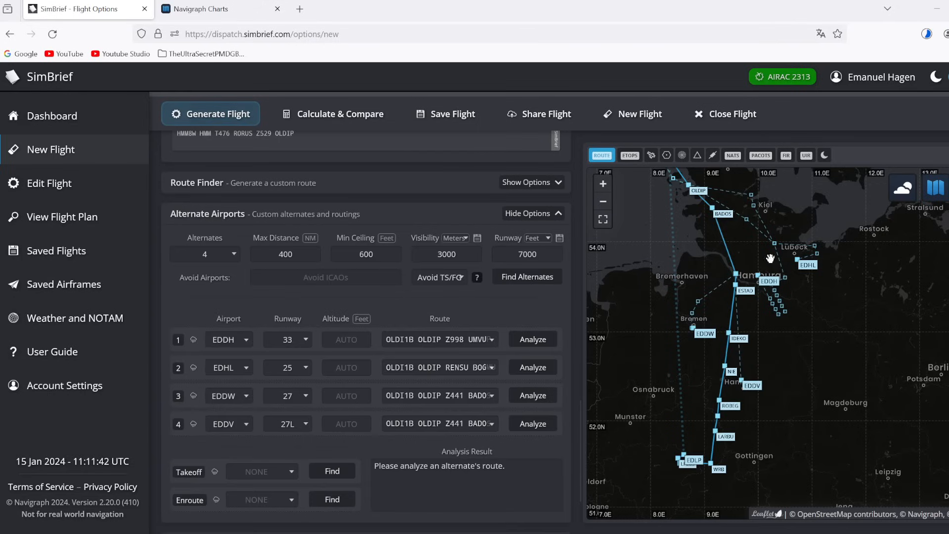
# Step: Centre Hamburg on the map and review EDDH's METAR and TAF, including its TEMPO line
pyautogui.scroll(-1, 738, 286)
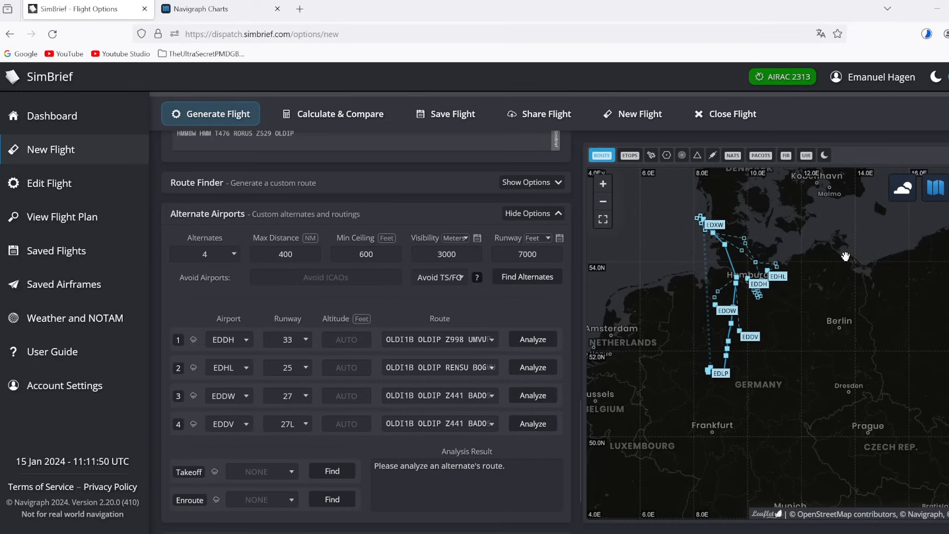
pyautogui.scroll(1, 807, 275)
pyautogui.moveTo(733, 324); pyautogui.dragTo(770, 331)
pyautogui.click(770, 330)
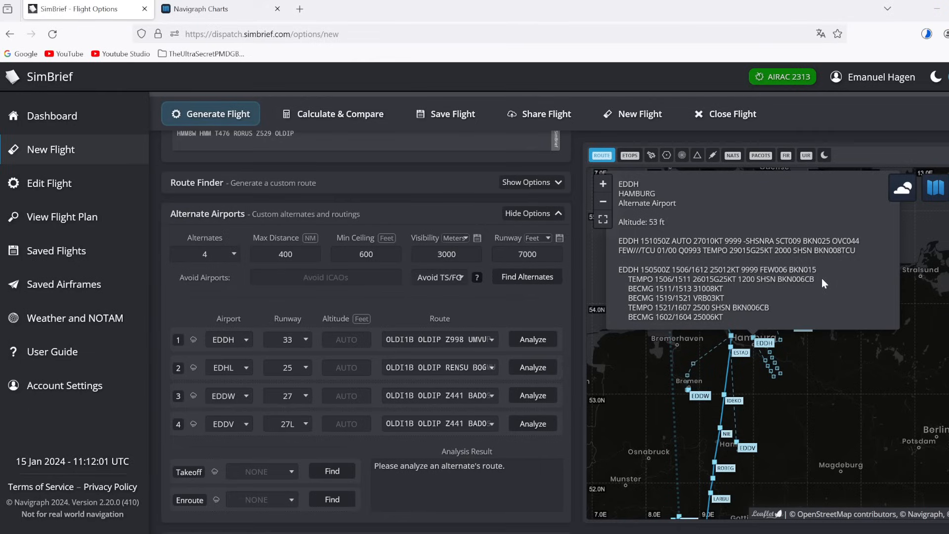
pyautogui.tripleClick(681, 280)
pyautogui.click(681, 280)
pyautogui.moveTo(708, 272); pyautogui.dragTo(829, 273)
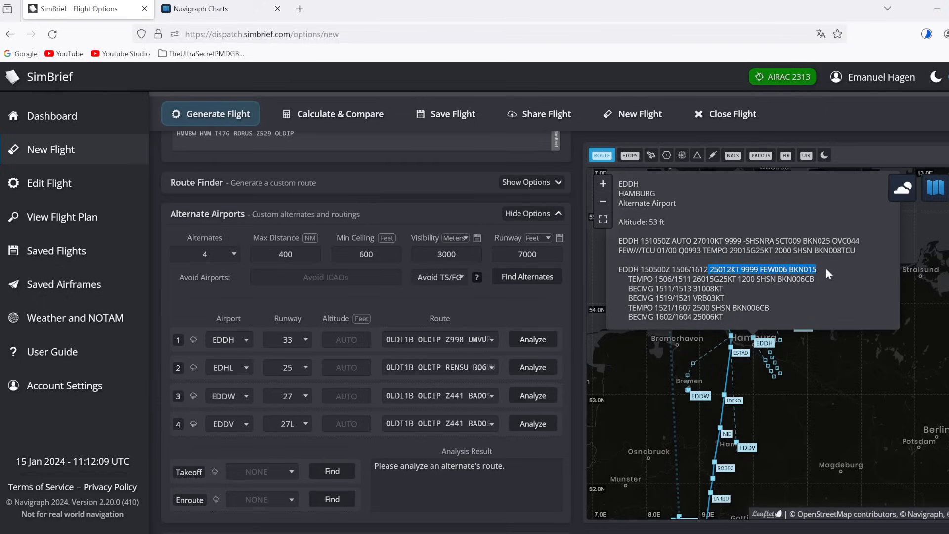
pyautogui.click(827, 270)
pyautogui.click(826, 340)
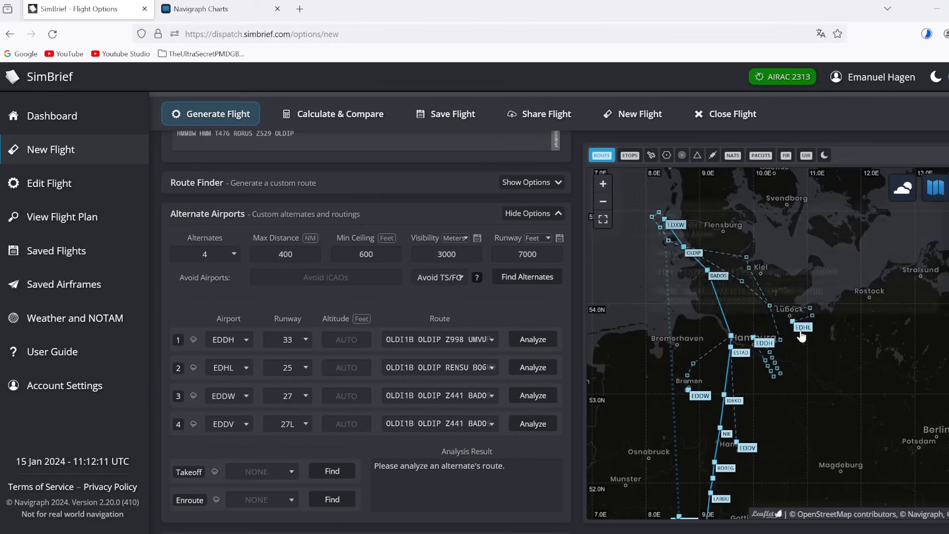
# Step: Review the EDHL TAF and both TEMPO lines of the EDDW TAF
pyautogui.click(801, 337)
pyautogui.tripleClick(788, 292)
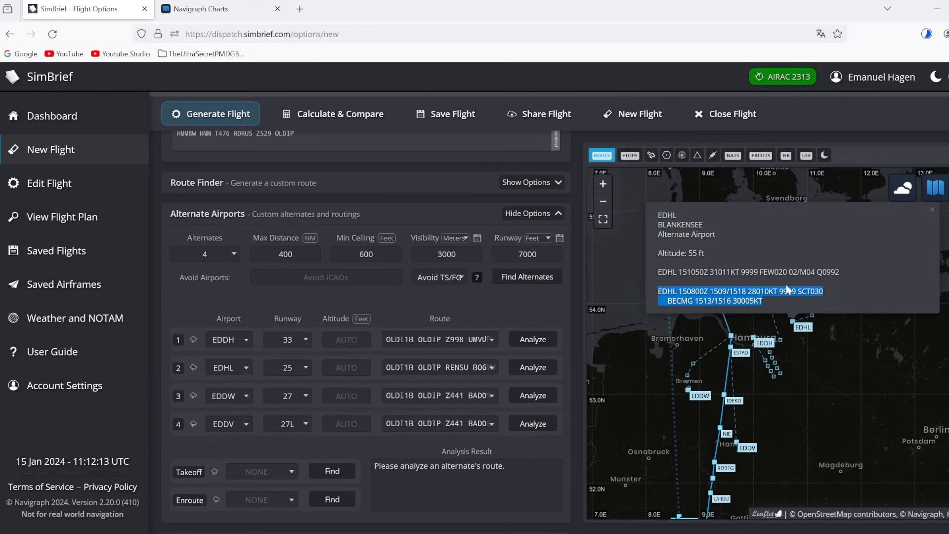
pyautogui.click(819, 303)
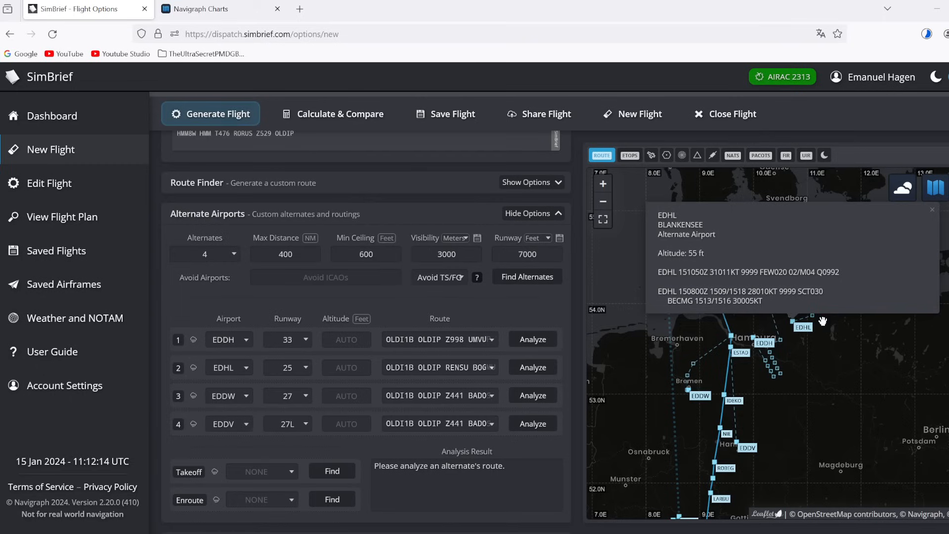
pyautogui.click(702, 396)
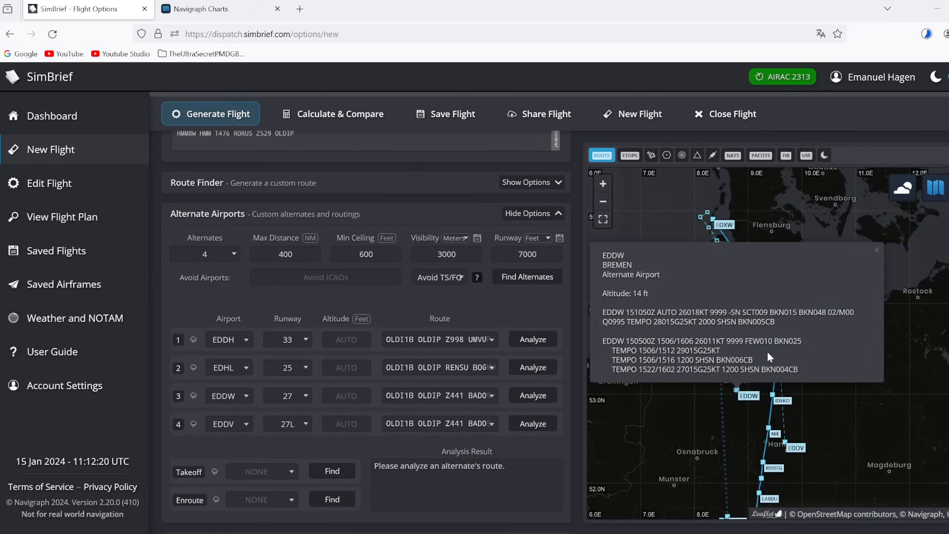
pyautogui.tripleClick(823, 348)
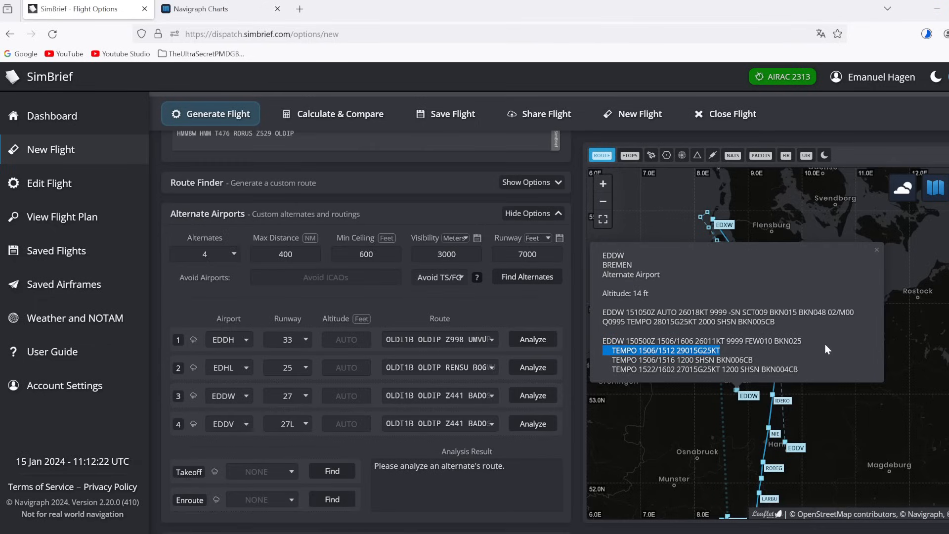
pyautogui.click(817, 347)
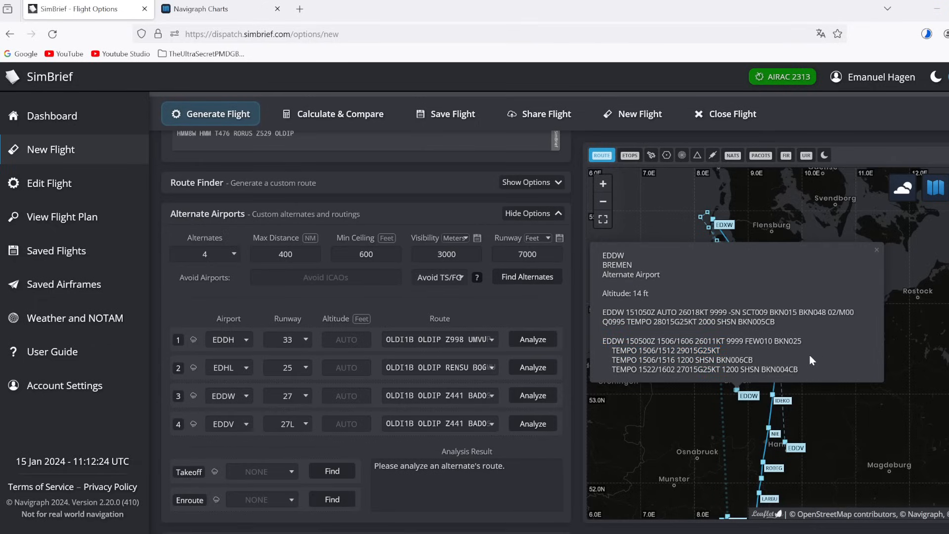
pyautogui.tripleClick(768, 360)
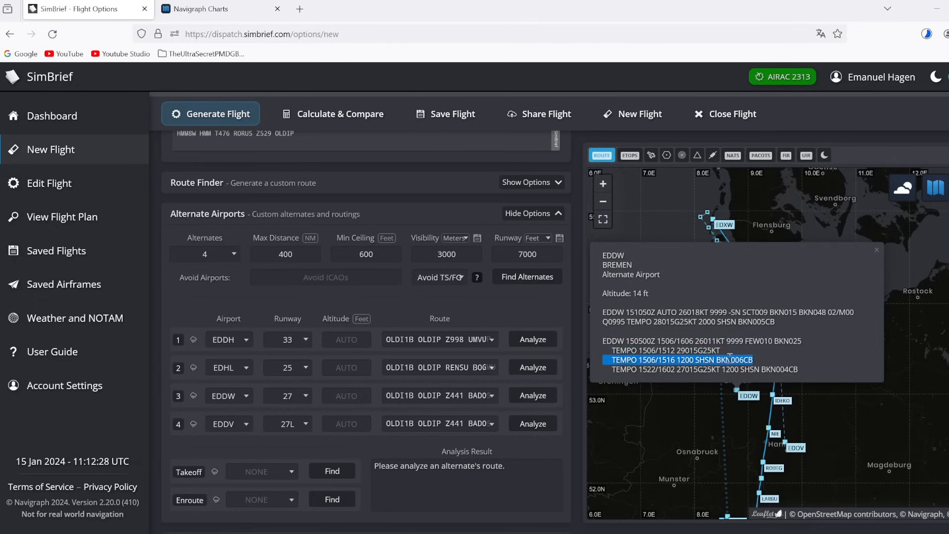
pyautogui.click(756, 358)
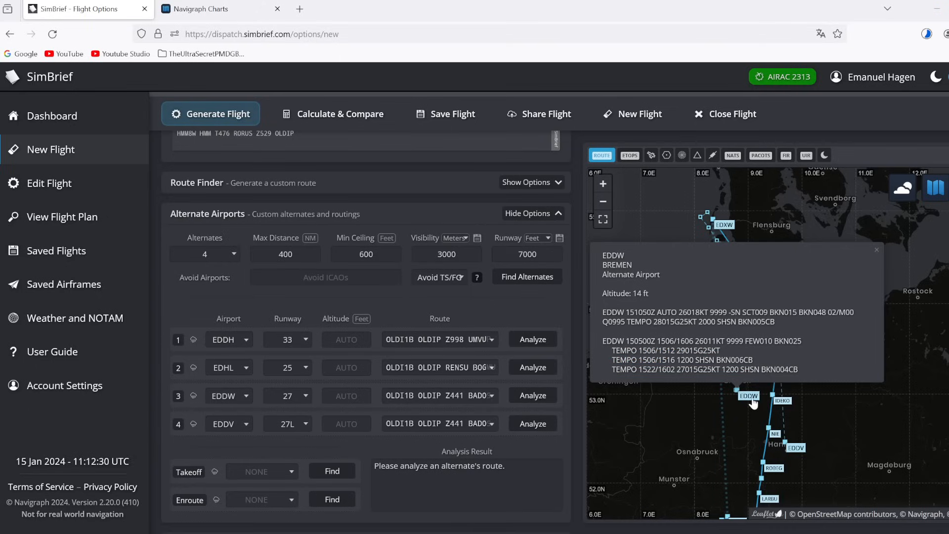
pyautogui.click(711, 404)
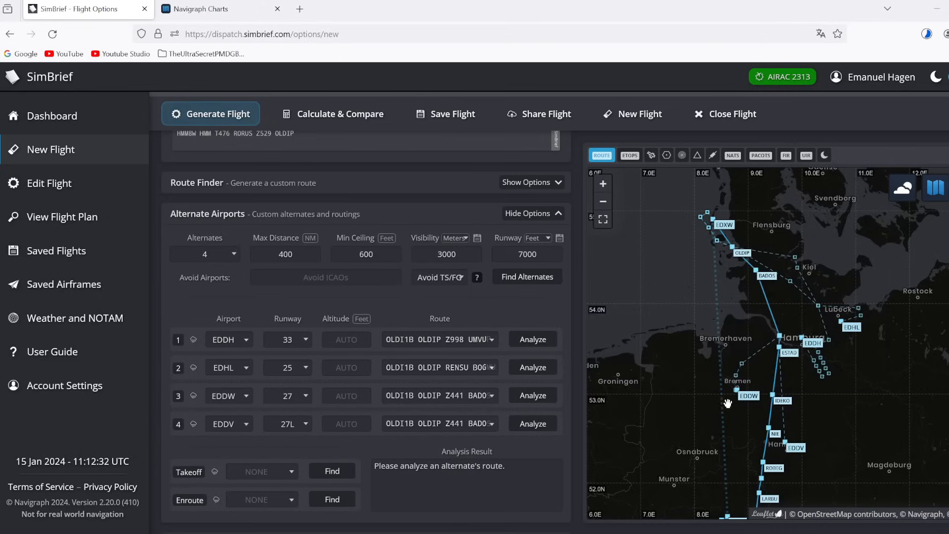
# Step: Check the TEMPO lines of Hannover EDDV's TAF, then run Calculate & Compare
pyautogui.click(785, 444)
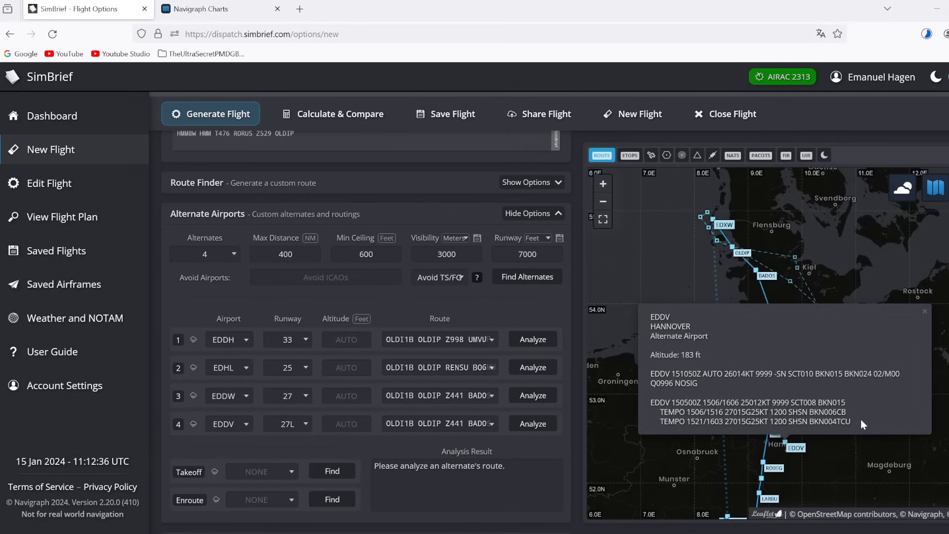
pyautogui.moveTo(862, 419); pyautogui.dragTo(856, 403)
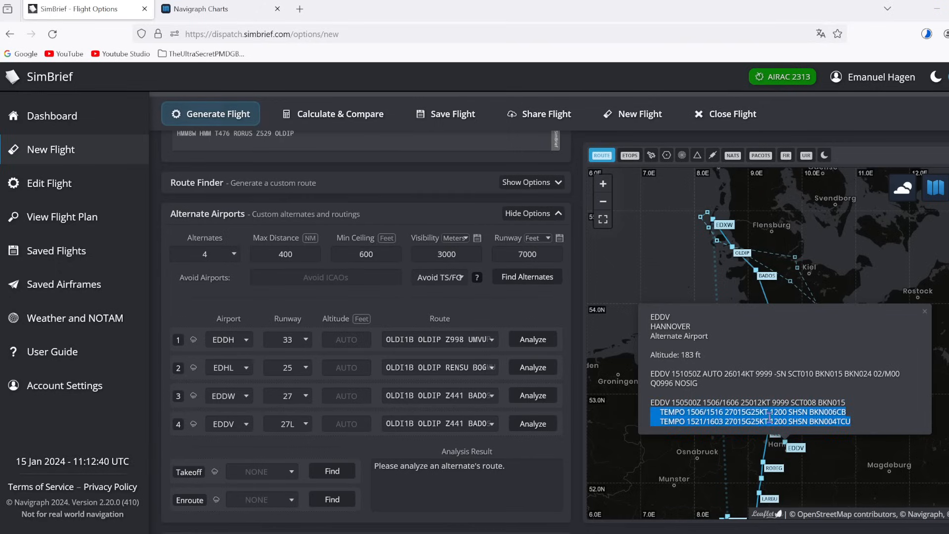
pyautogui.click(865, 402)
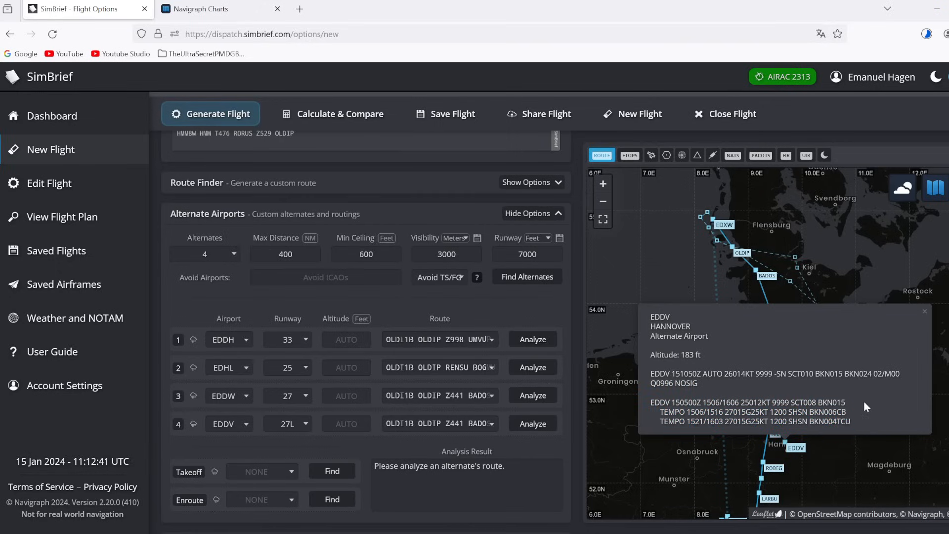
pyautogui.click(879, 459)
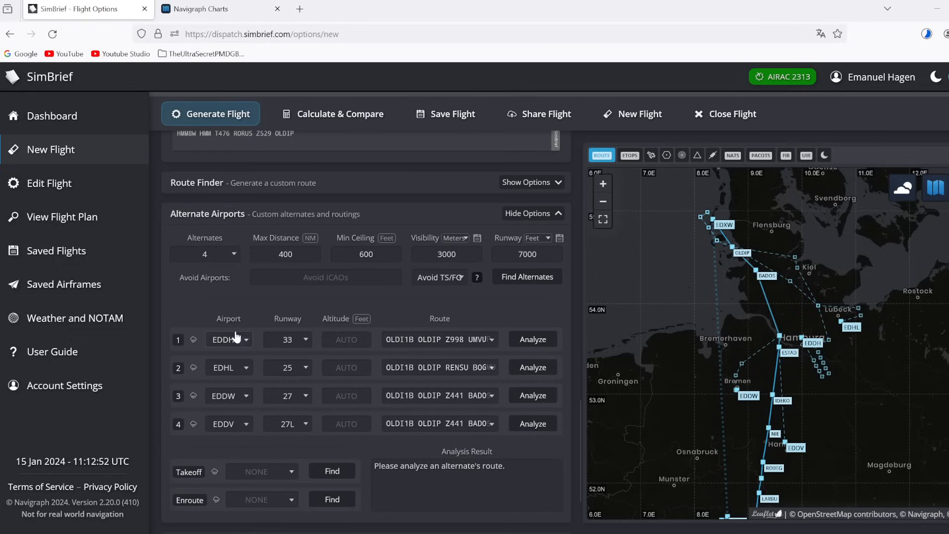
pyautogui.click(329, 110)
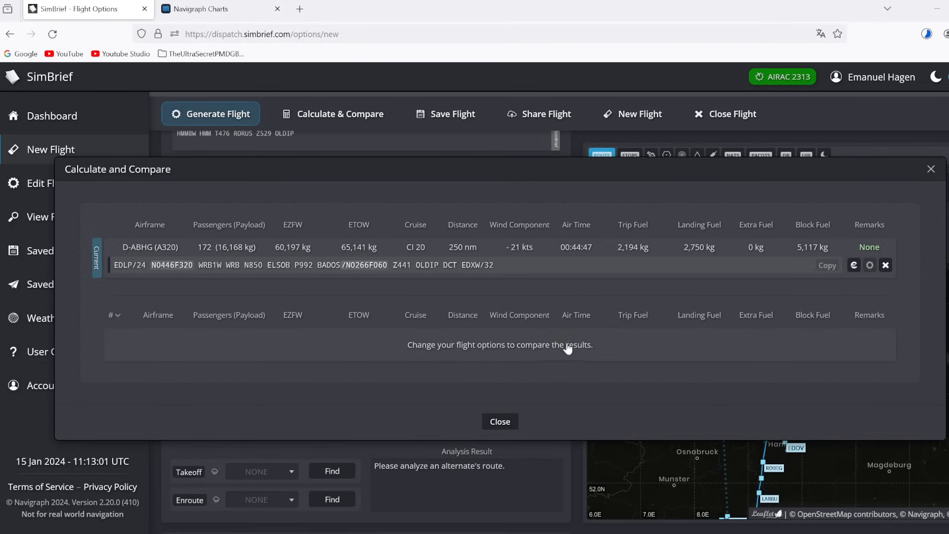
# Step: Note the 5,117 kg block fuel and close the comparison results
pyautogui.moveTo(794, 248); pyautogui.dragTo(839, 251)
pyautogui.click(839, 252)
pyautogui.click(931, 169)
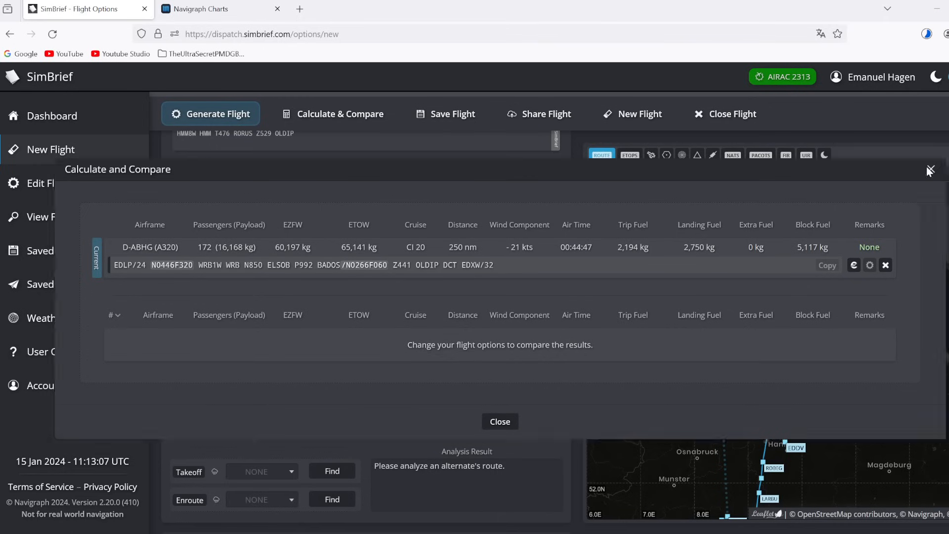
pyautogui.scroll(15, 427, 292)
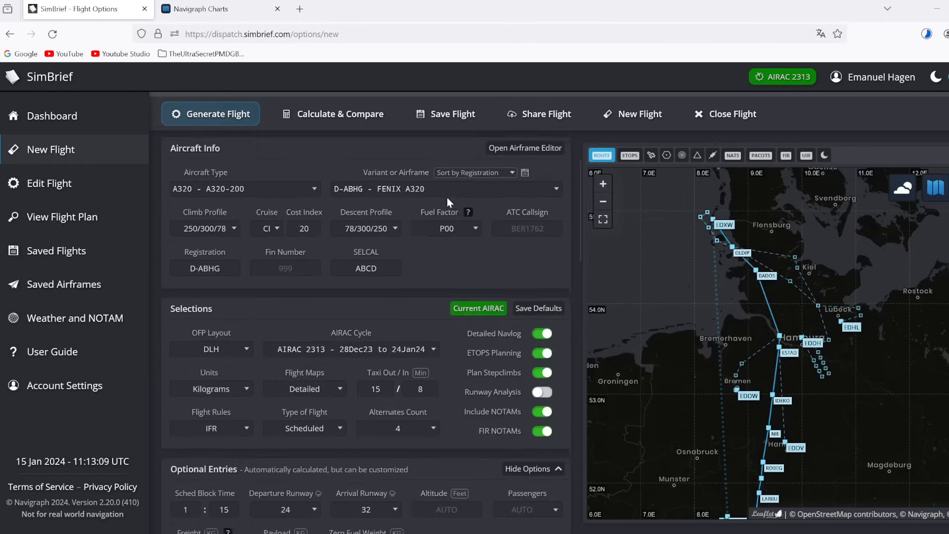
# Step: Change the alternate from EDDH to EDDN and recalculate against the baseline plan
pyautogui.moveTo(438, 194); pyautogui.dragTo(444, 194)
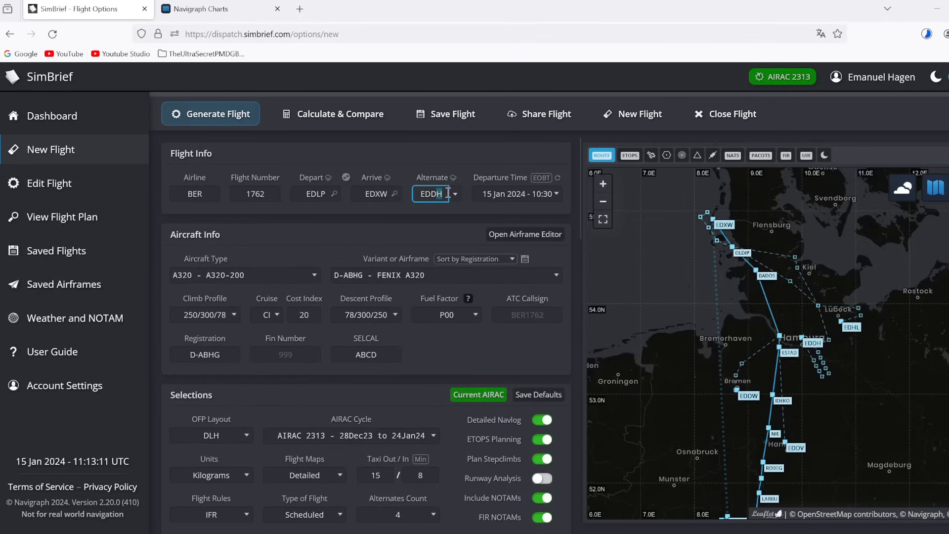
pyautogui.write('N')
pyautogui.click(432, 218)
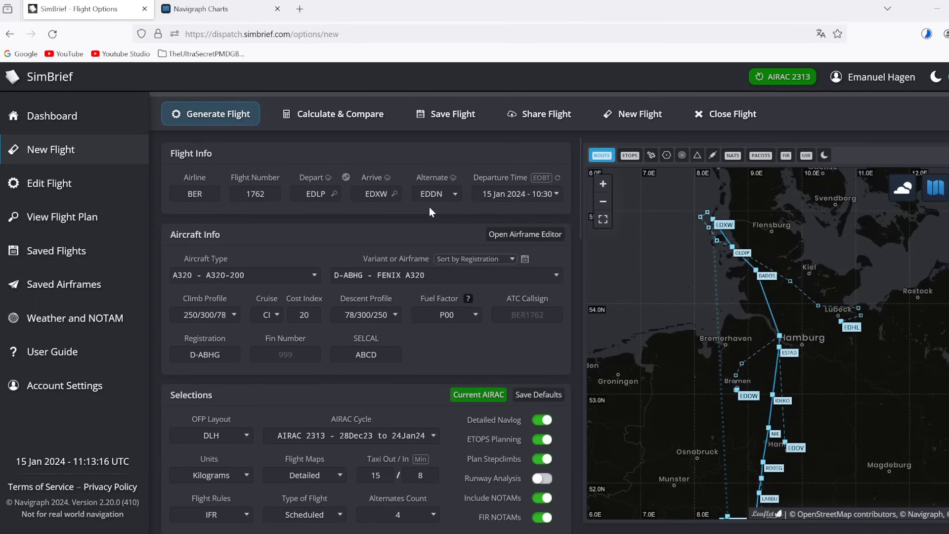
pyautogui.click(346, 122)
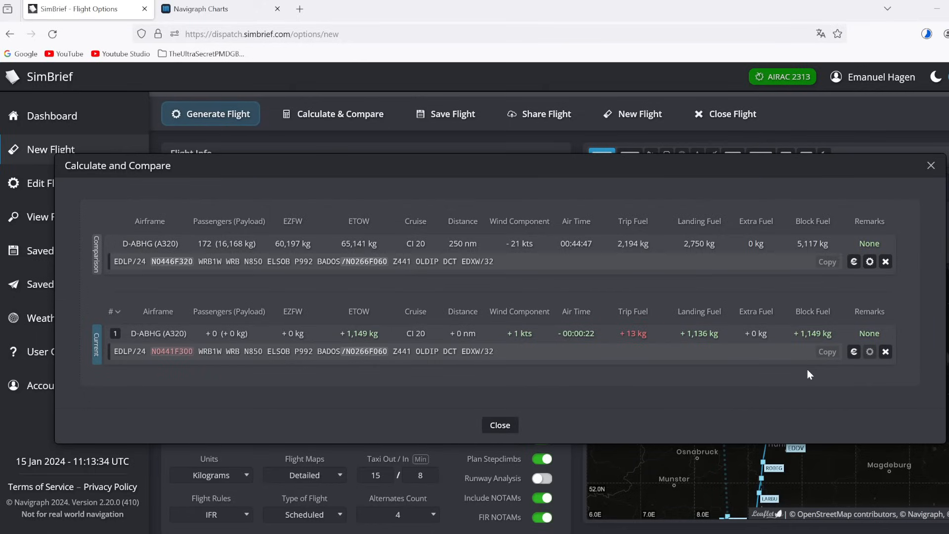
# Step: Close the EDDN Calculate and Compare results dialog
pyautogui.click(932, 167)
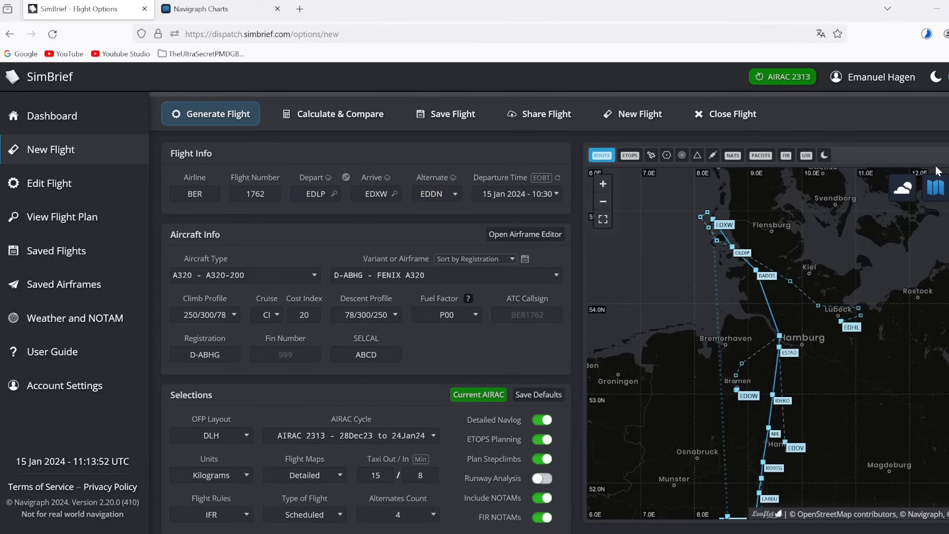
# Step: Change the alternate from EDDN back to EDDH and zoom out the route map
pyautogui.click(438, 191)
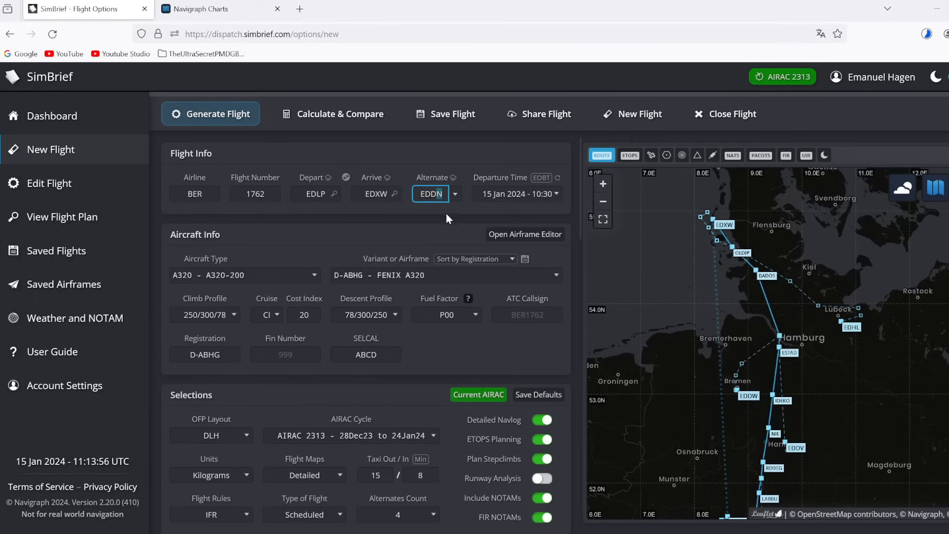
pyautogui.write('H')
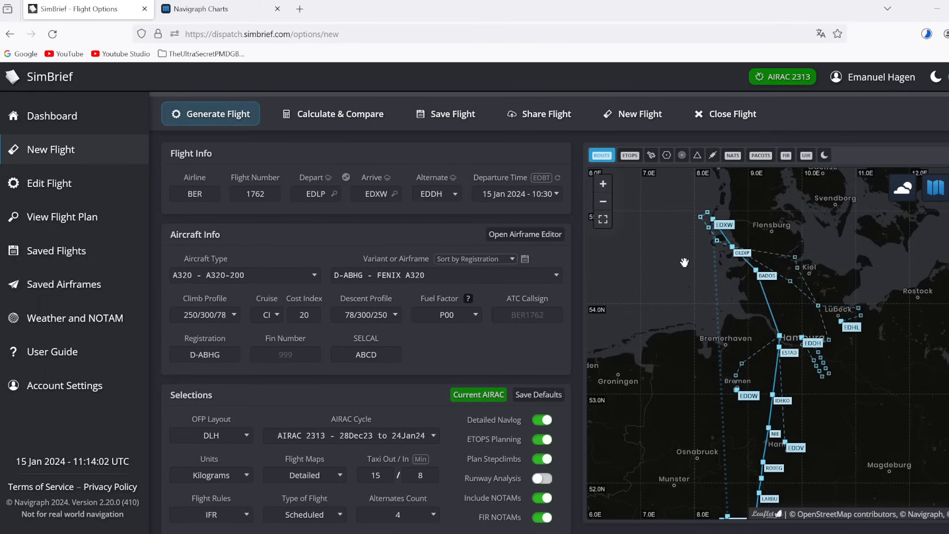
pyautogui.scroll(-1, 685, 261)
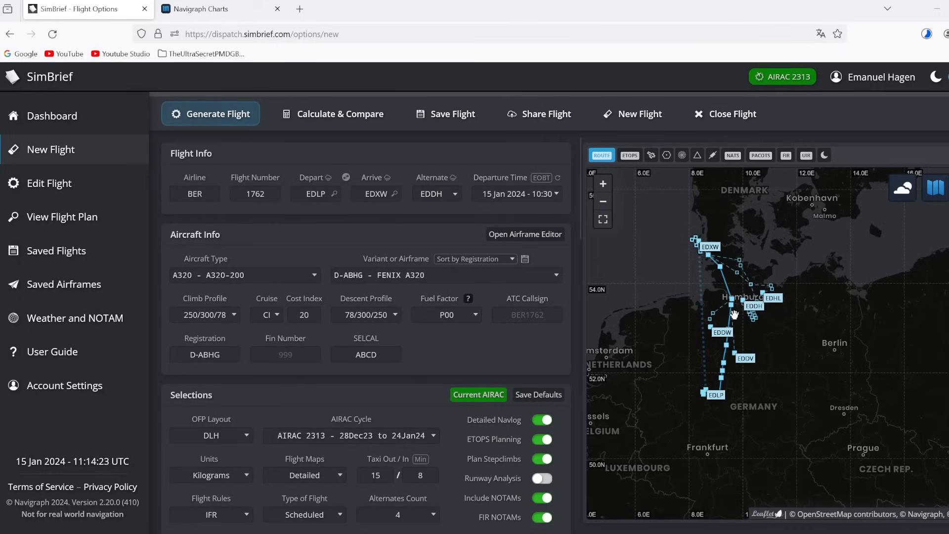
# Step: Zoom and pan the route map toward Esbjerg and Odense around the northern route
pyautogui.scroll(2, 734, 315)
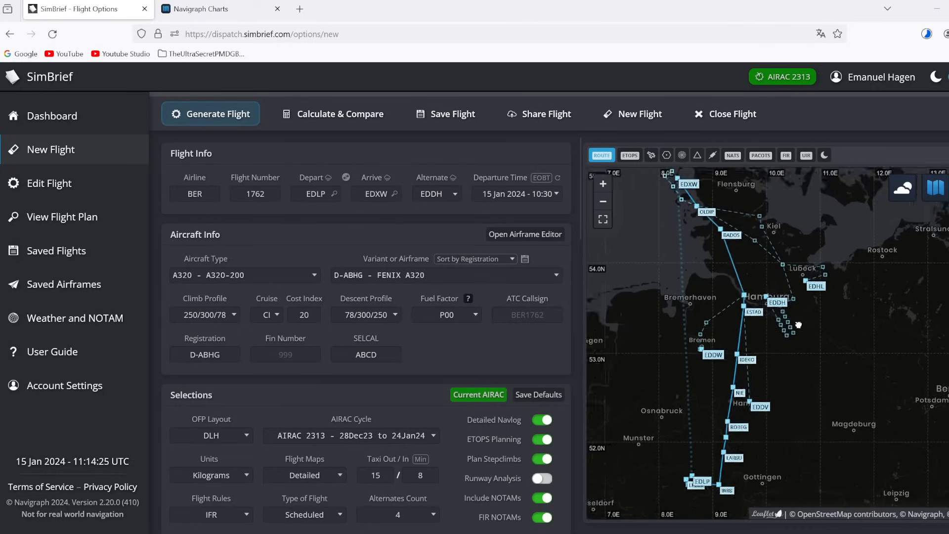
pyautogui.moveTo(799, 325); pyautogui.dragTo(835, 418)
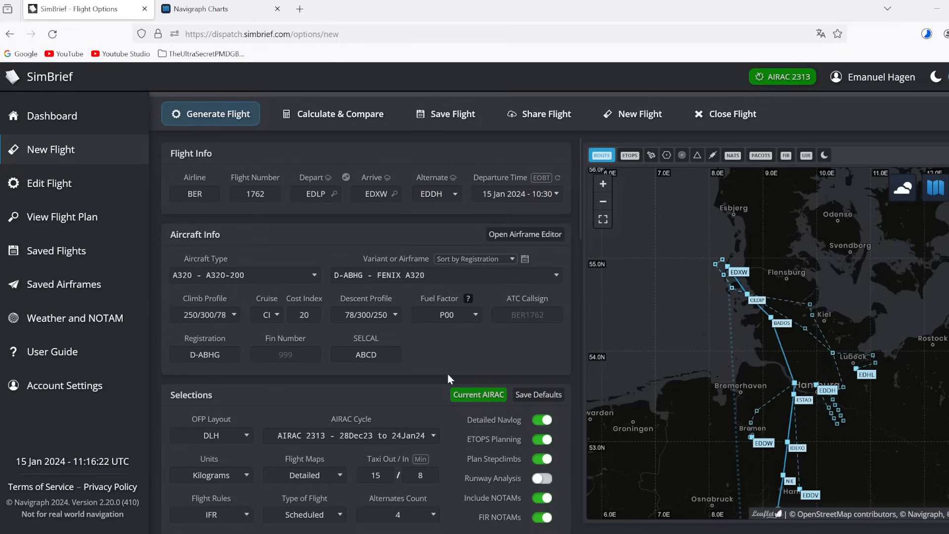
pyautogui.scroll(-15, 418, 381)
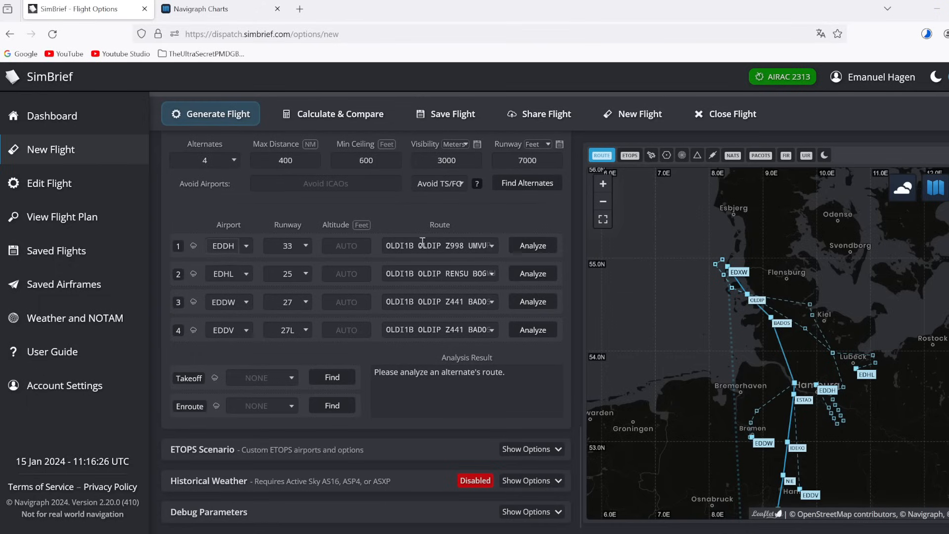
# Step: Analyze the EDDH and EDHL alternate routes, noting their 205 nm and 154 nm distances
pyautogui.click(541, 248)
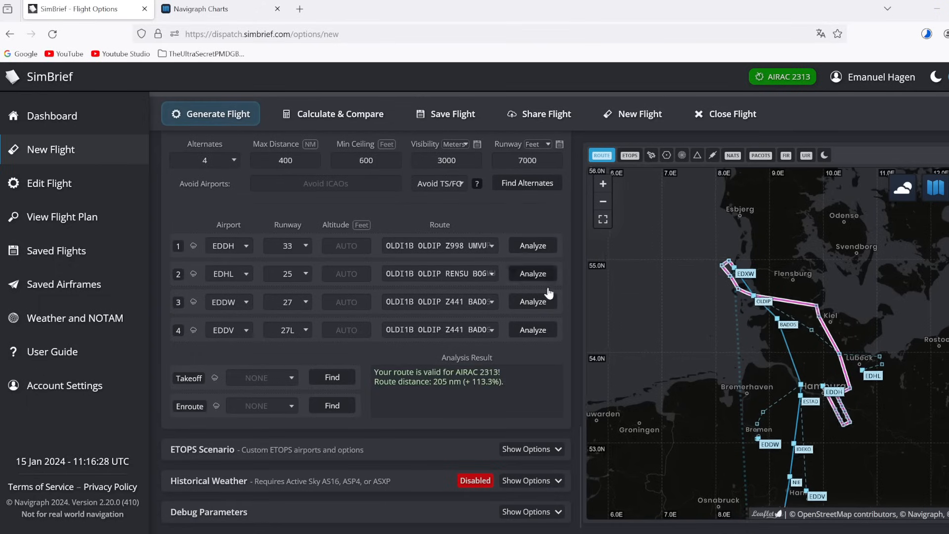
pyautogui.moveTo(433, 382); pyautogui.dragTo(457, 380)
pyautogui.click(524, 271)
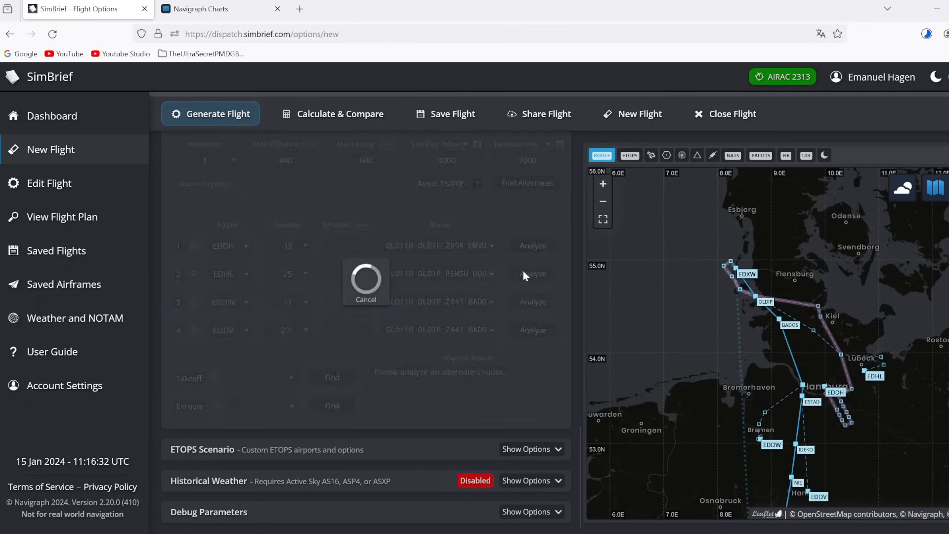
pyautogui.moveTo(434, 382); pyautogui.dragTo(464, 381)
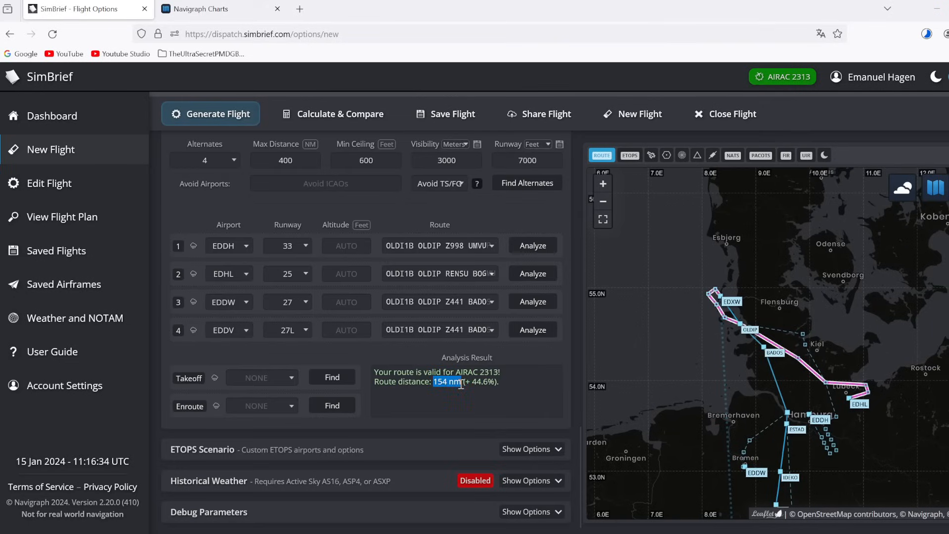
pyautogui.click(453, 436)
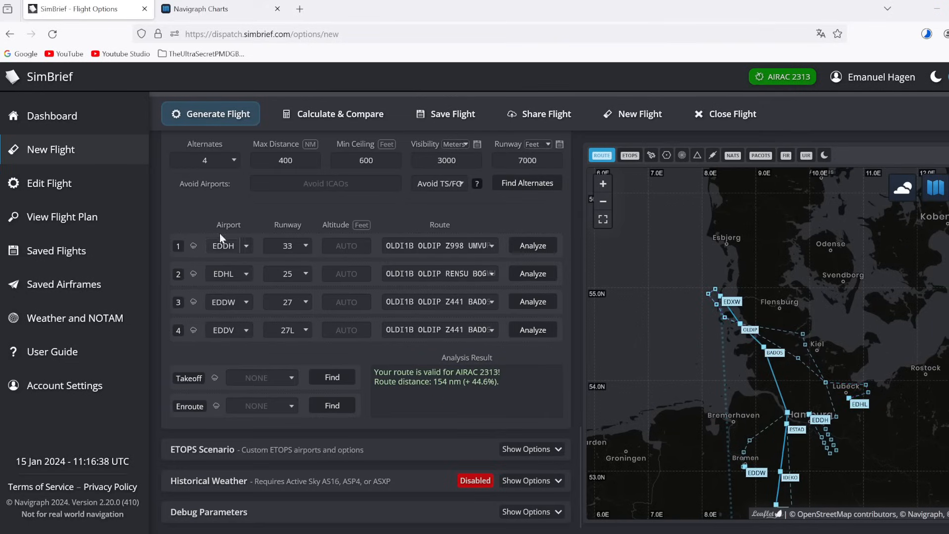
pyautogui.click(237, 276)
# Step: Show Hamburg EDDH's METAR and TAF on the route map, then go to Navigraph Charts
pyautogui.moveTo(716, 414); pyautogui.dragTo(644, 360)
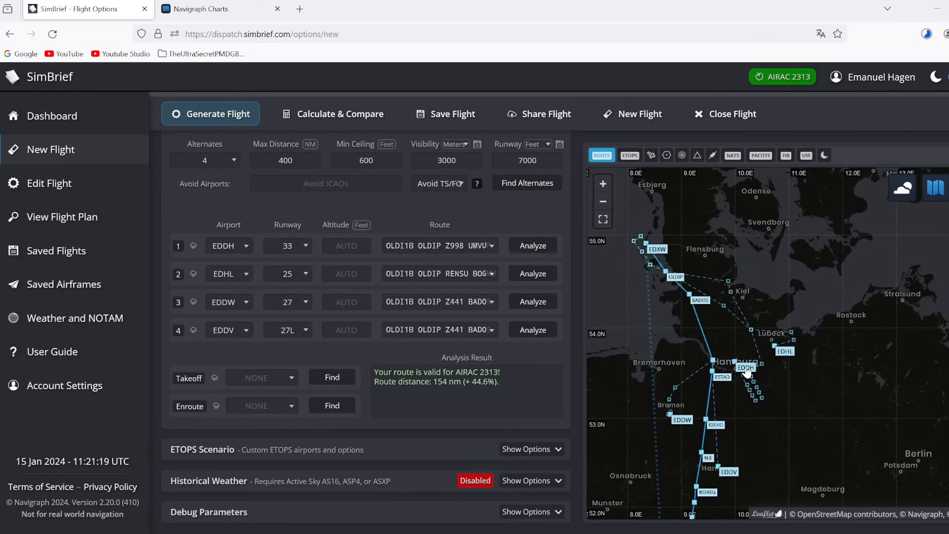
pyautogui.click(747, 370)
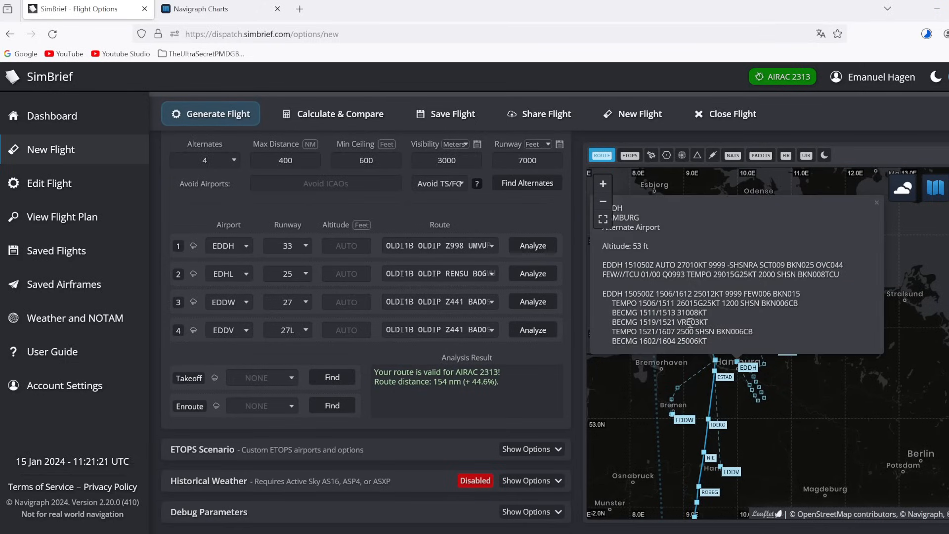
pyautogui.click(241, 11)
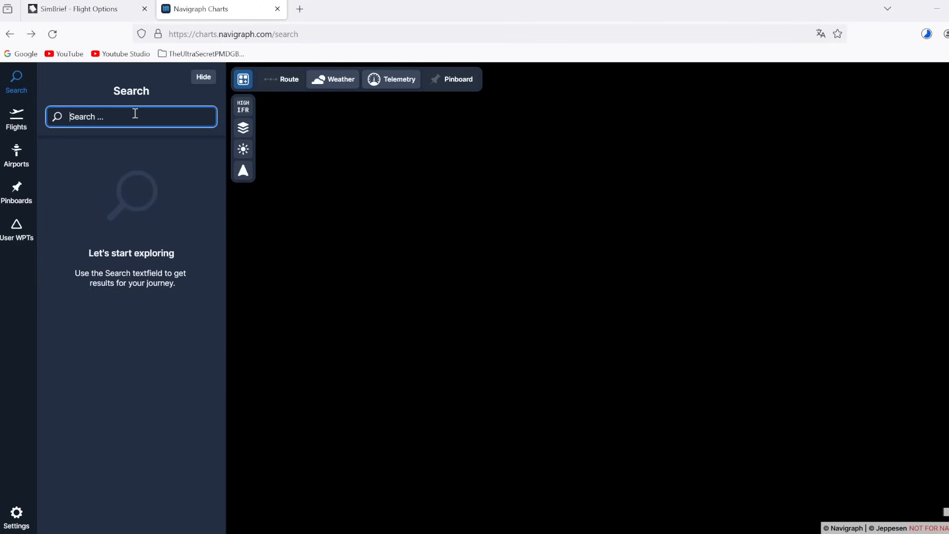
# Step: Open EDDH's approach charts and compare them against the TAF winds 25012KT and 31008KT
pyautogui.write('eddh')
pyautogui.click(178, 165)
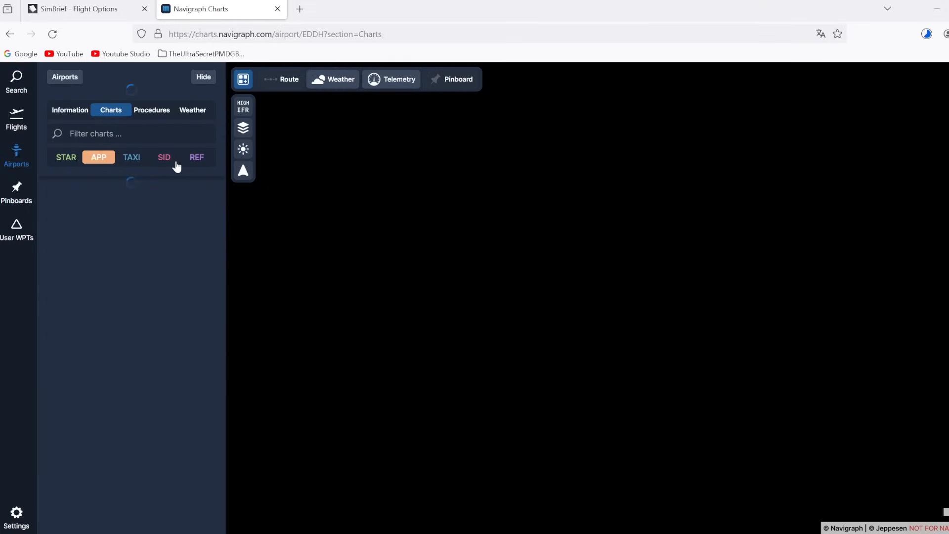
pyautogui.click(80, 9)
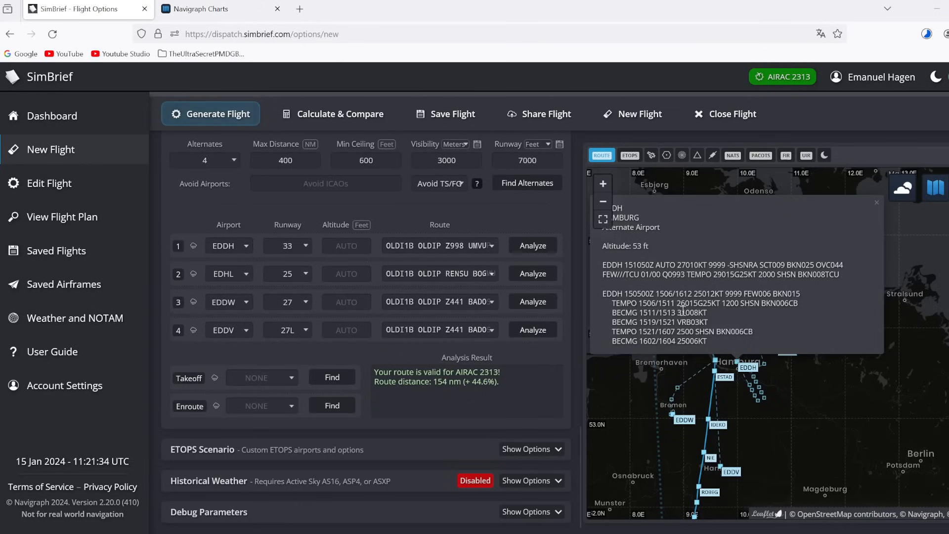
pyautogui.moveTo(694, 294); pyautogui.dragTo(732, 294)
pyautogui.click(724, 321)
pyautogui.moveTo(710, 313); pyautogui.dragTo(675, 313)
pyautogui.click(683, 313)
pyautogui.click(213, 8)
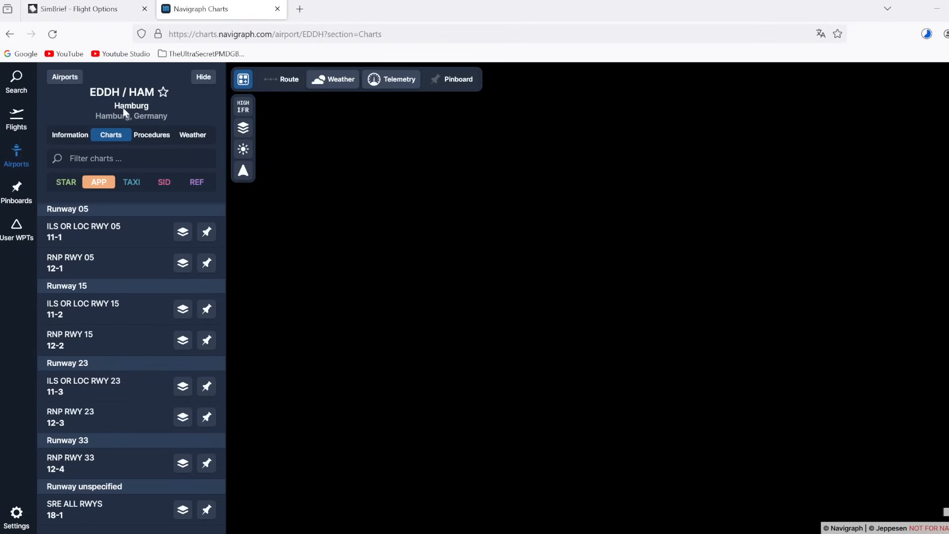
# Step: Open ILS or LOC RWY 23 chart 11-3 and zoom to its CAT I DA 262′/272′ minima
pyautogui.click(112, 393)
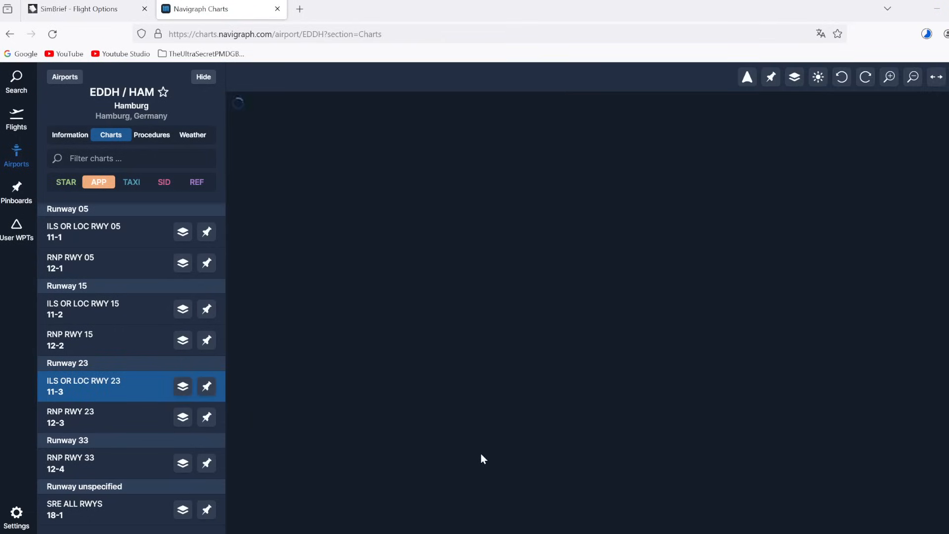
pyautogui.scroll(5, 608, 478)
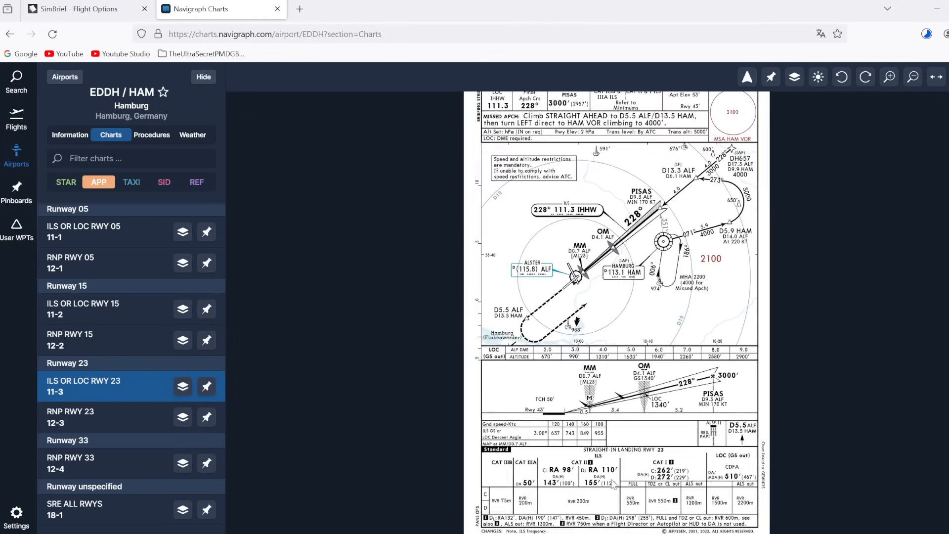
pyautogui.moveTo(610, 463); pyautogui.dragTo(587, 396)
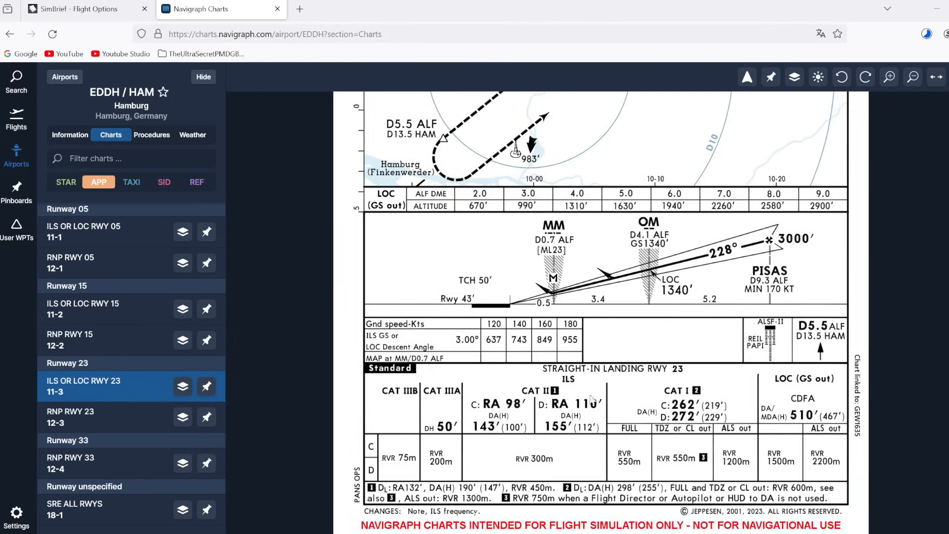
pyautogui.scroll(3, 689, 423)
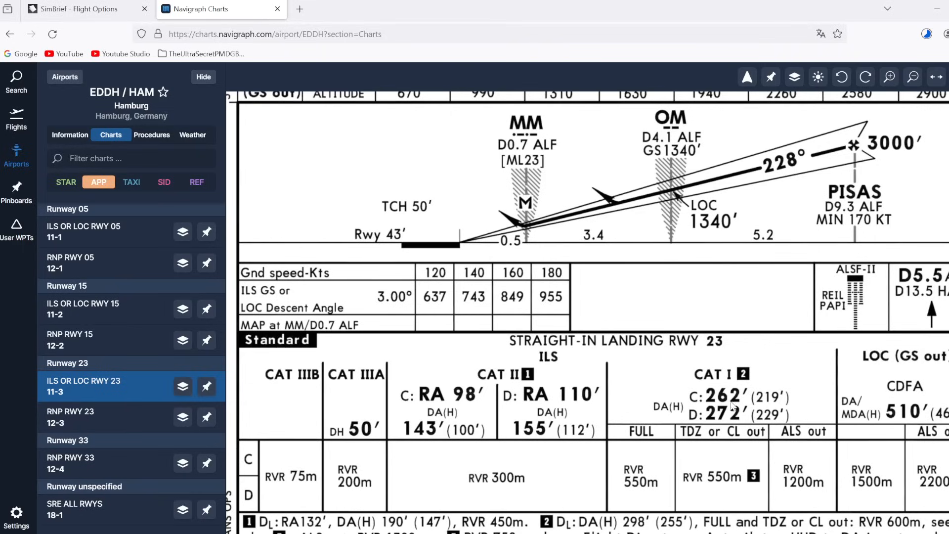
pyautogui.scroll(8, 737, 269)
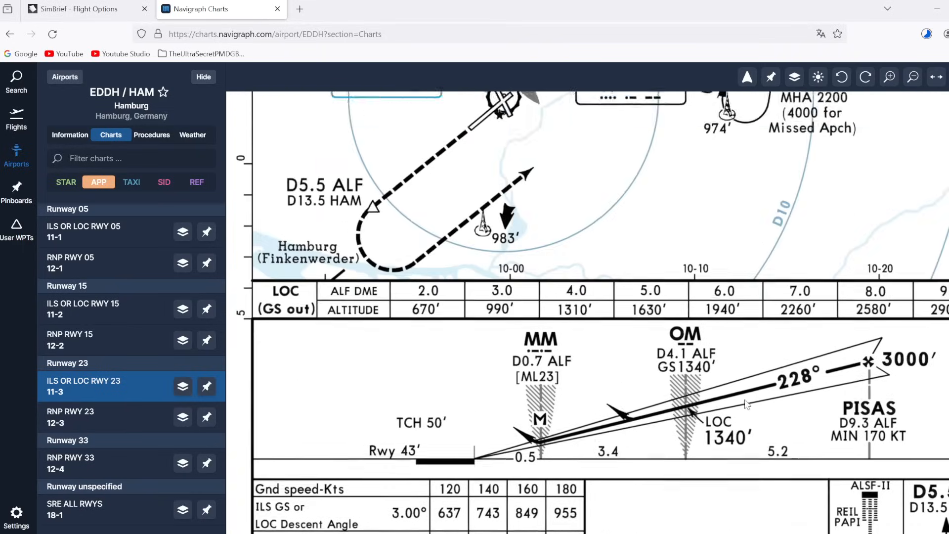
pyautogui.scroll(7, 757, 313)
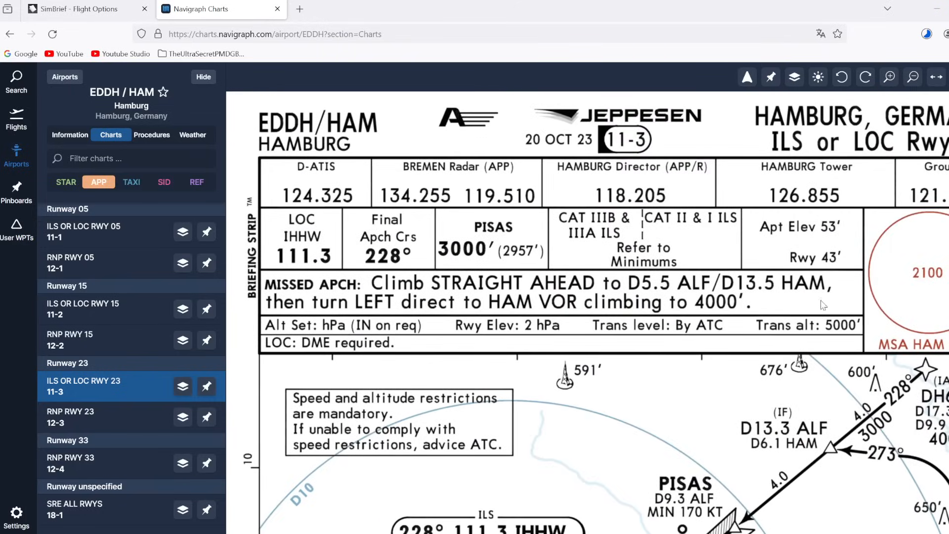
pyautogui.scroll(-10, 758, 441)
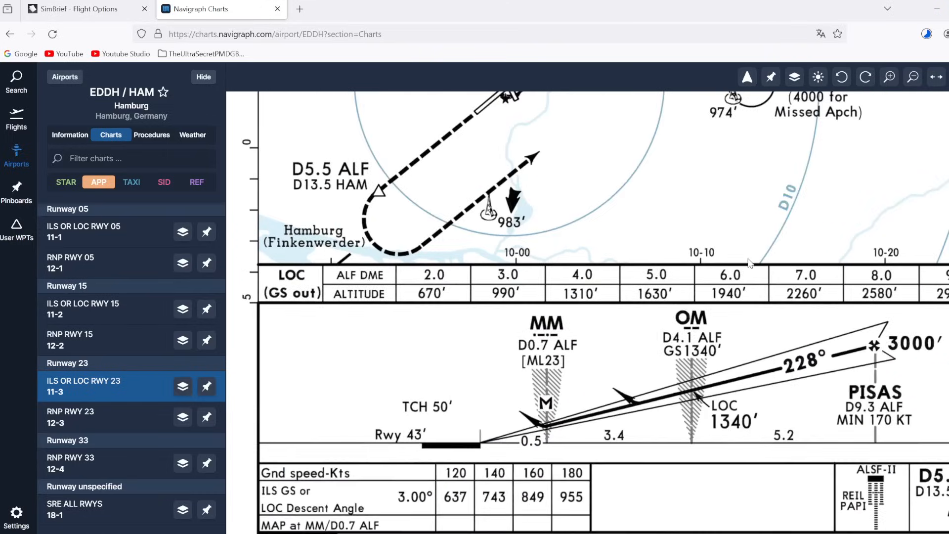
pyautogui.scroll(-2, 748, 296)
pyautogui.scroll(-1, 771, 396)
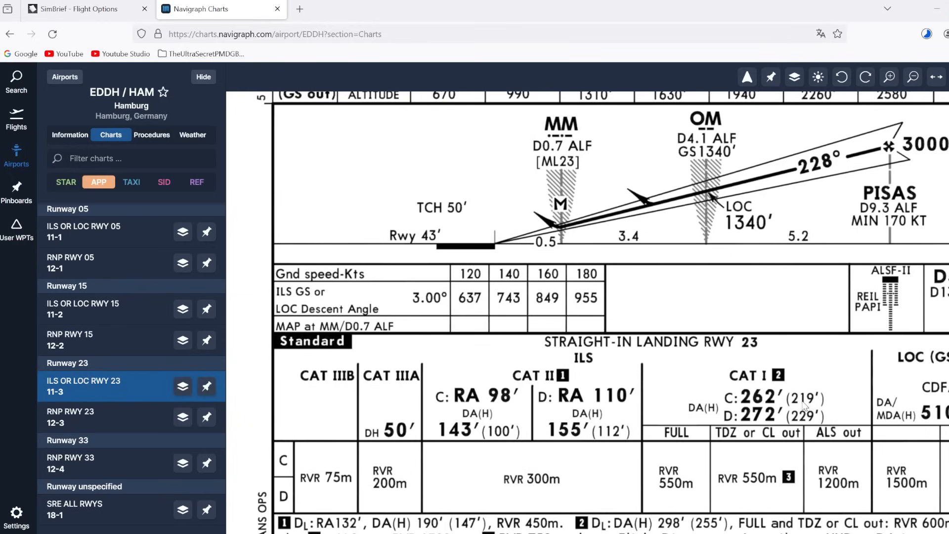
pyautogui.moveTo(801, 401); pyautogui.dragTo(793, 401)
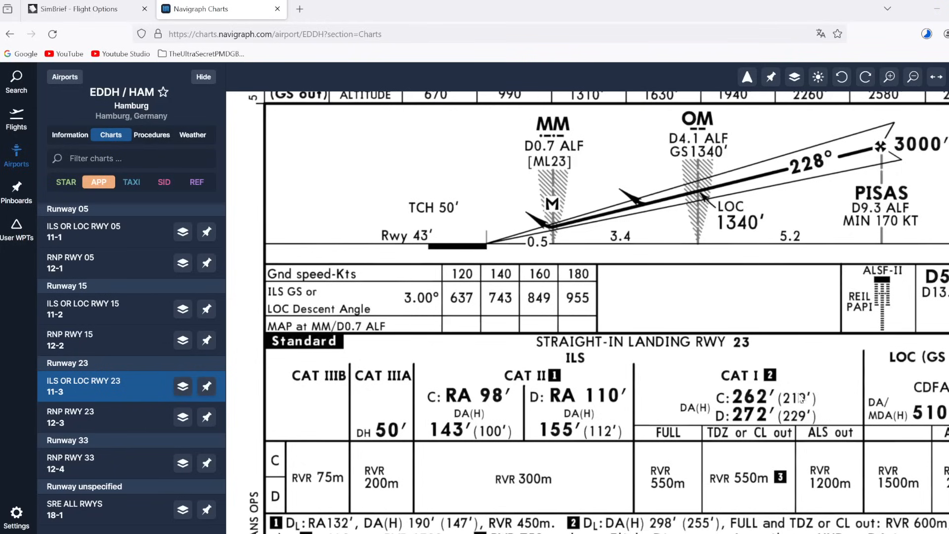
pyautogui.moveTo(784, 381); pyautogui.dragTo(762, 354)
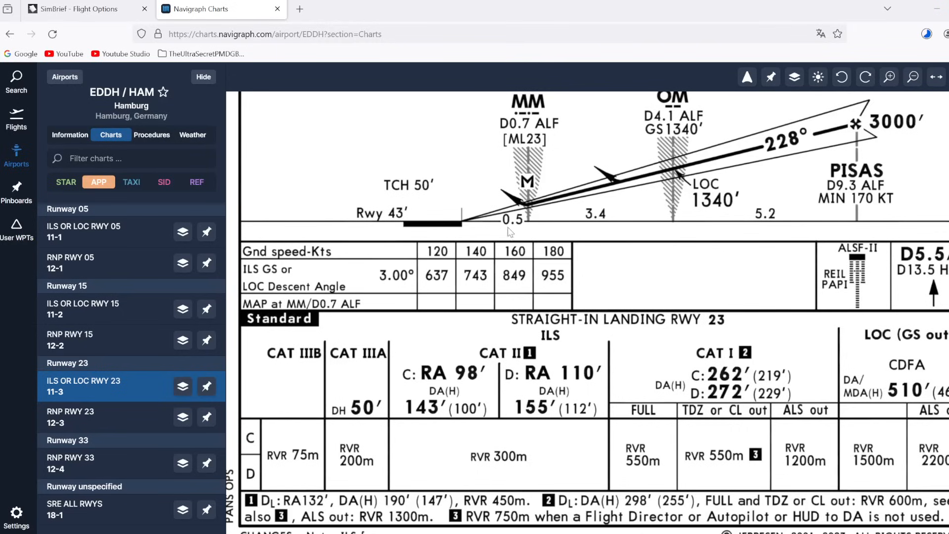
# Step: Open Hamburg's AIRPORT 10-9 taxi diagram and zoom into the runway 05/23 and 15/33 area
pyautogui.click(131, 183)
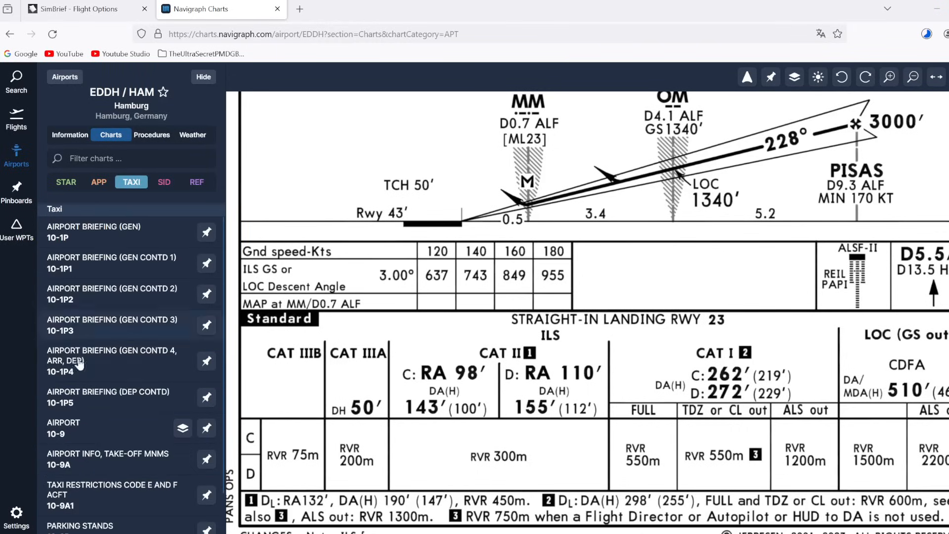
pyautogui.click(75, 428)
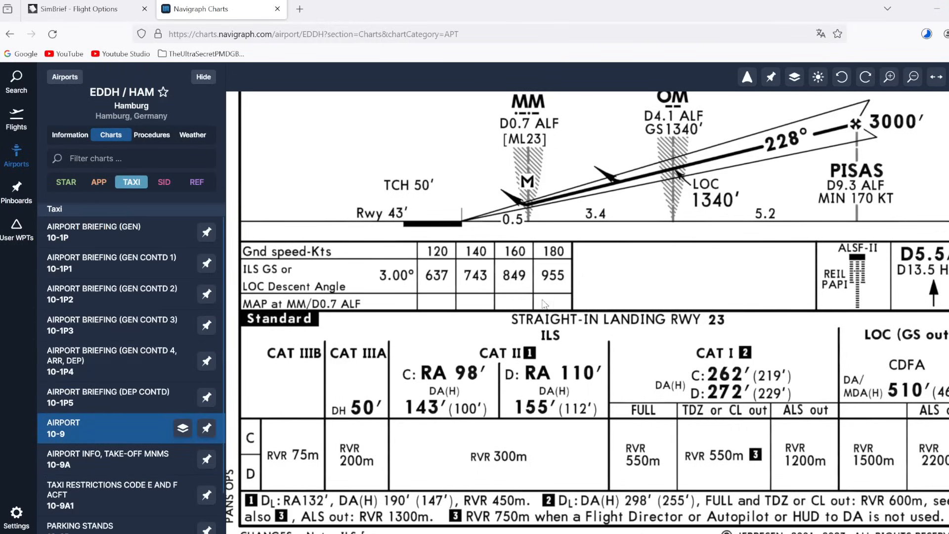
pyautogui.scroll(2, 641, 310)
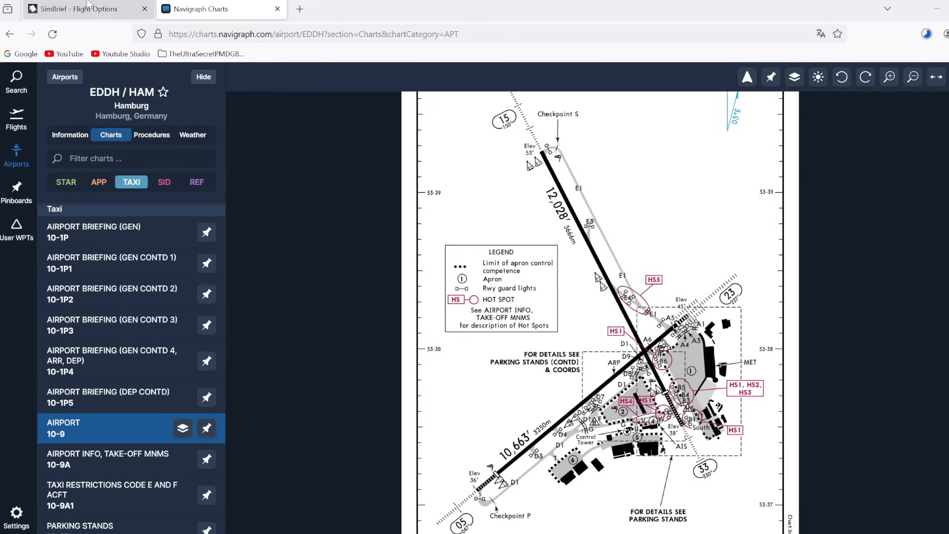
pyautogui.click(90, 15)
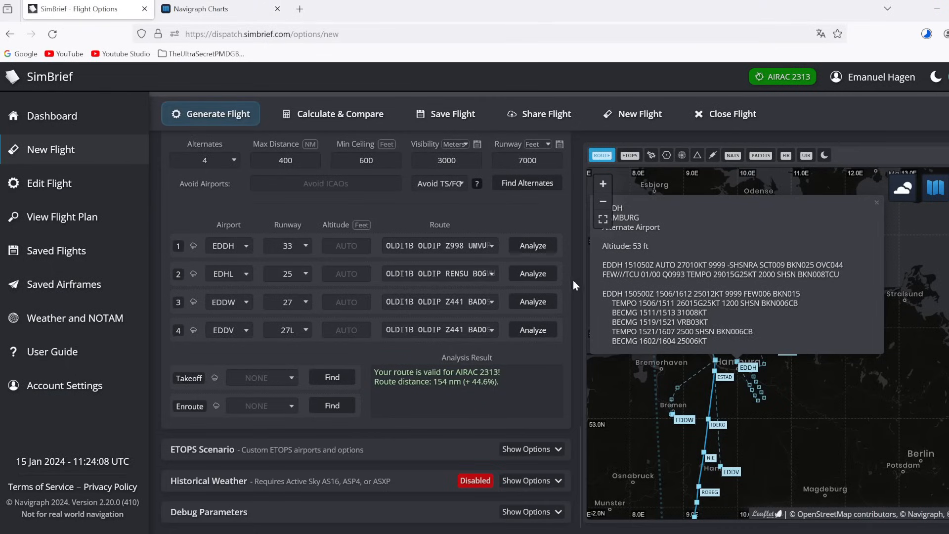
pyautogui.moveTo(694, 294); pyautogui.dragTo(724, 294)
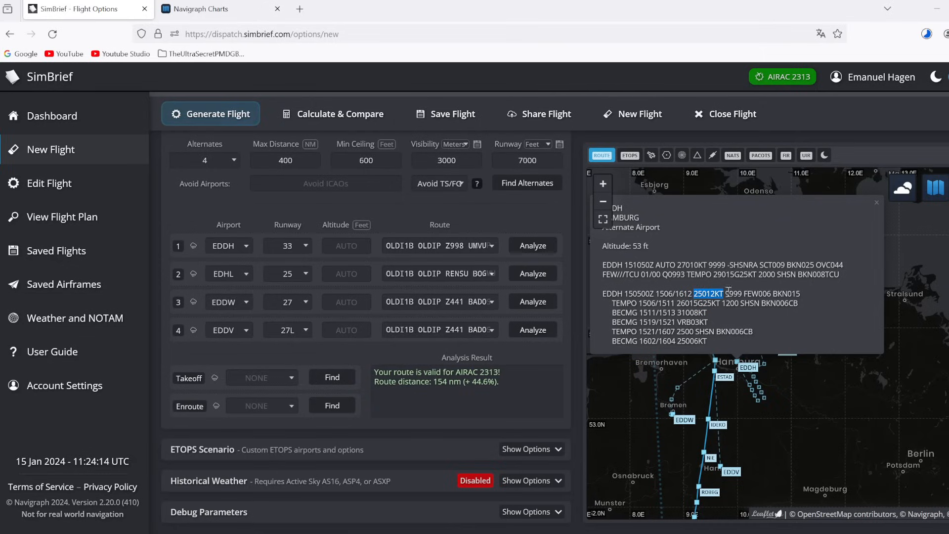
pyautogui.click(724, 290)
pyautogui.moveTo(724, 290); pyautogui.dragTo(695, 291)
pyautogui.moveTo(695, 291); pyautogui.dragTo(726, 293)
pyautogui.click(726, 294)
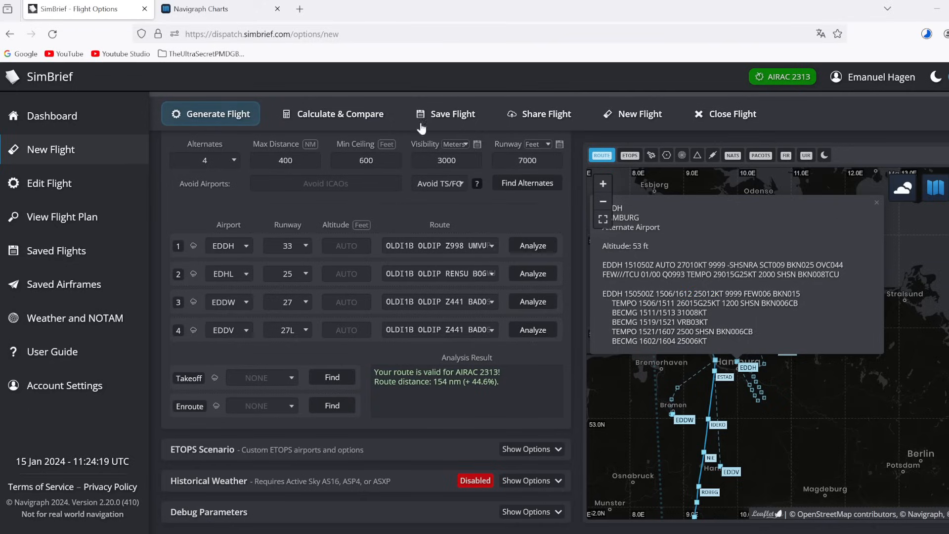
pyautogui.click(214, 10)
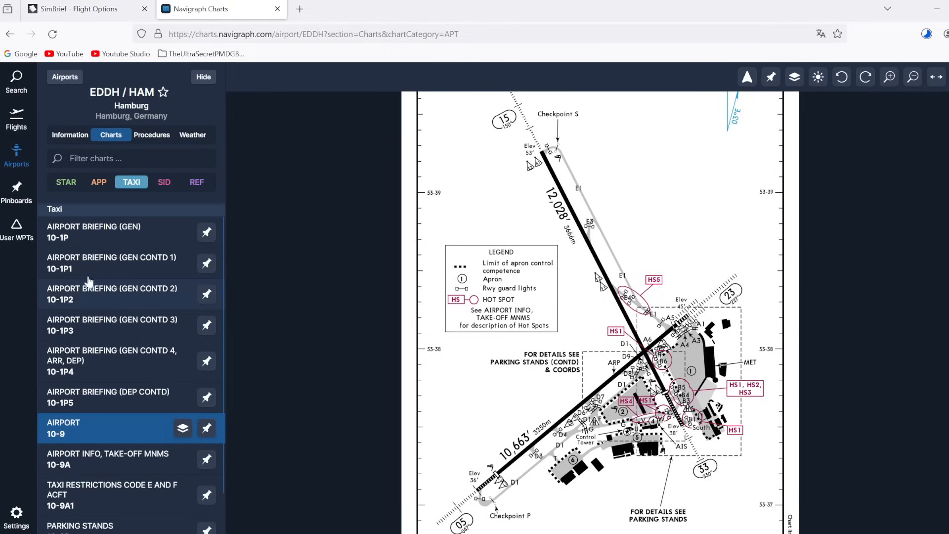
# Step: Open RNP RWY 33 chart 12-4 and zoom to LPV DA 247′/257′ and LNAV MDA 580′
pyautogui.click(99, 182)
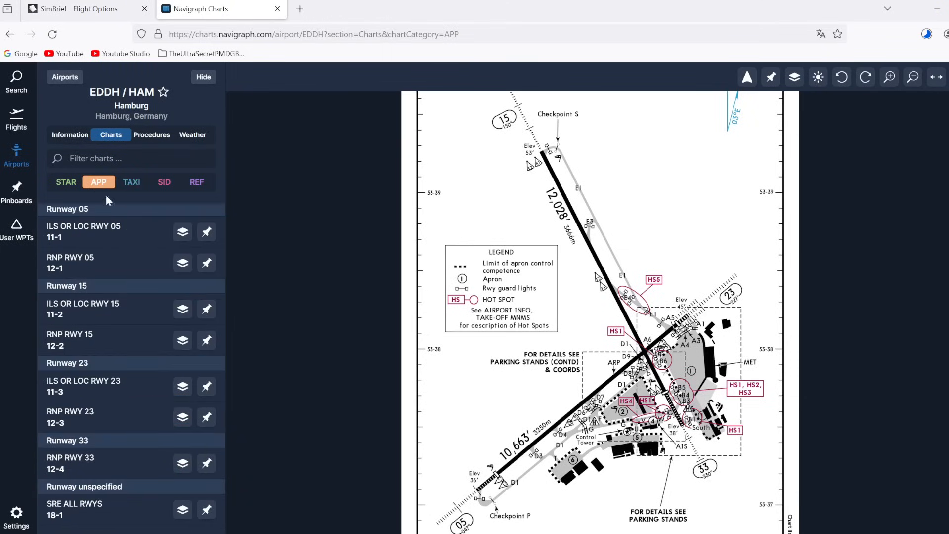
pyautogui.click(79, 463)
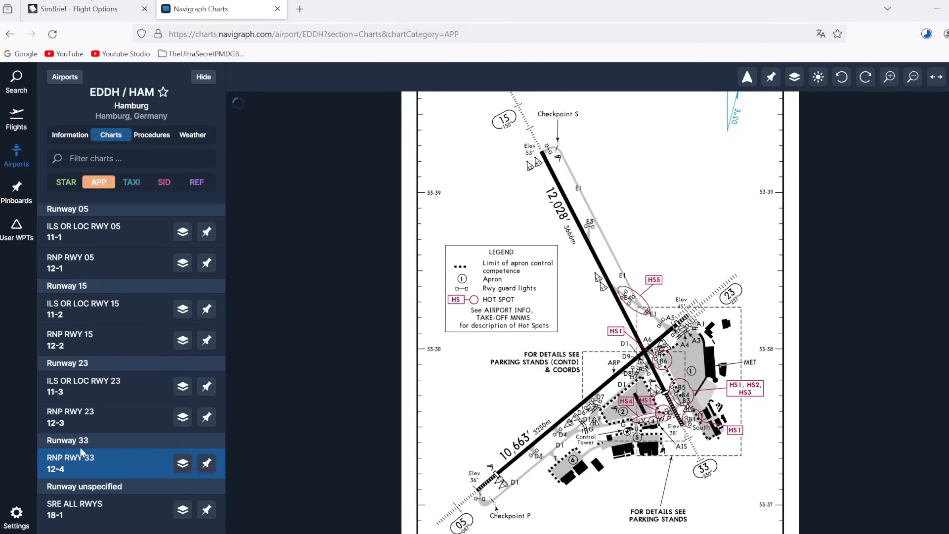
pyautogui.scroll(3, 657, 470)
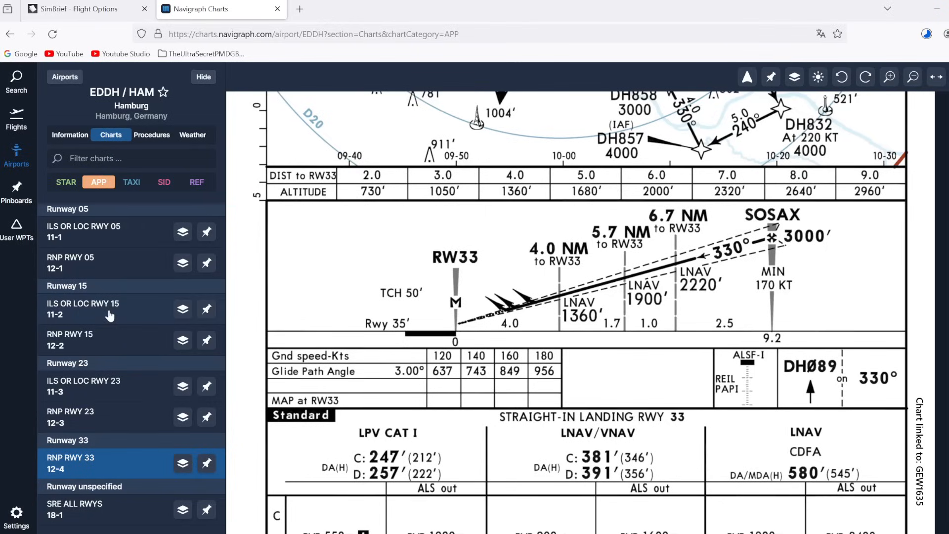
pyautogui.click(95, 6)
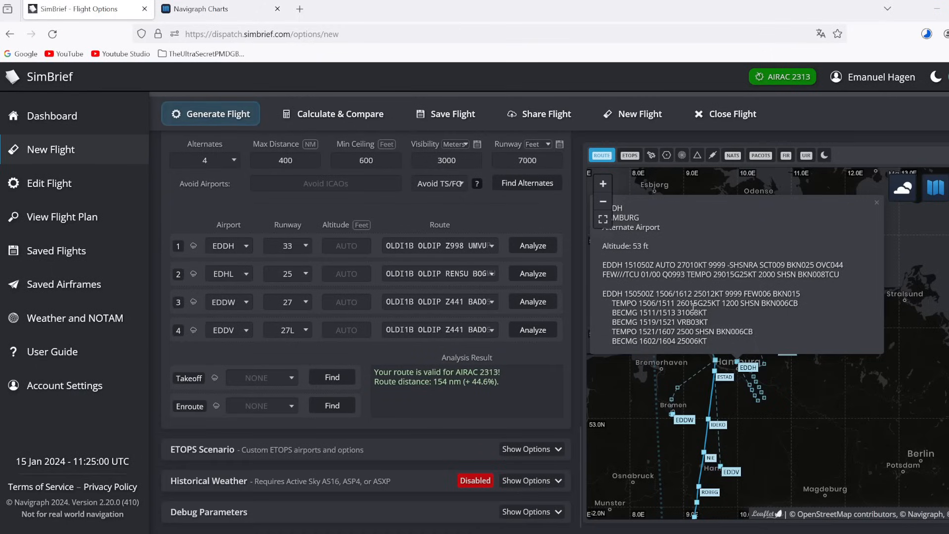
pyautogui.moveTo(694, 293); pyautogui.dragTo(715, 295)
pyautogui.click(717, 293)
pyautogui.moveTo(708, 312); pyautogui.dragTo(641, 315)
pyautogui.click(676, 312)
# Step: Open ILS or LOC RWY 15 chart 11-2 and zoom to ILS DA 255′/265′ and LOC MDA 510′
pyautogui.click(229, 8)
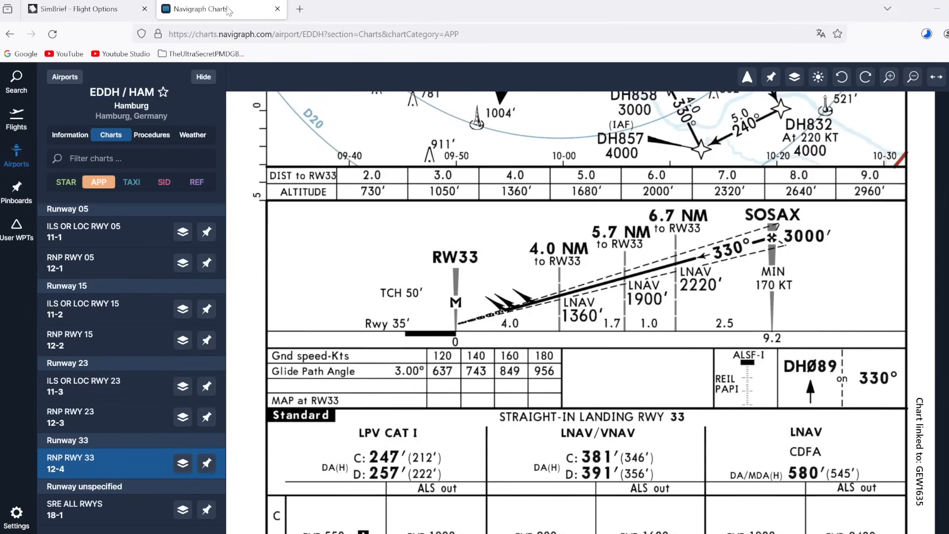
pyautogui.click(112, 307)
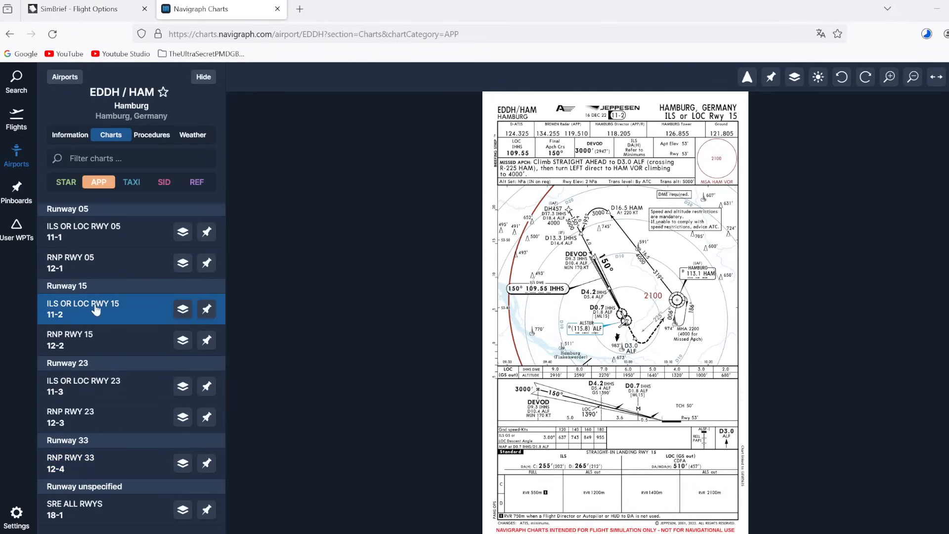
pyautogui.scroll(3, 607, 487)
pyautogui.moveTo(608, 461); pyautogui.dragTo(584, 378)
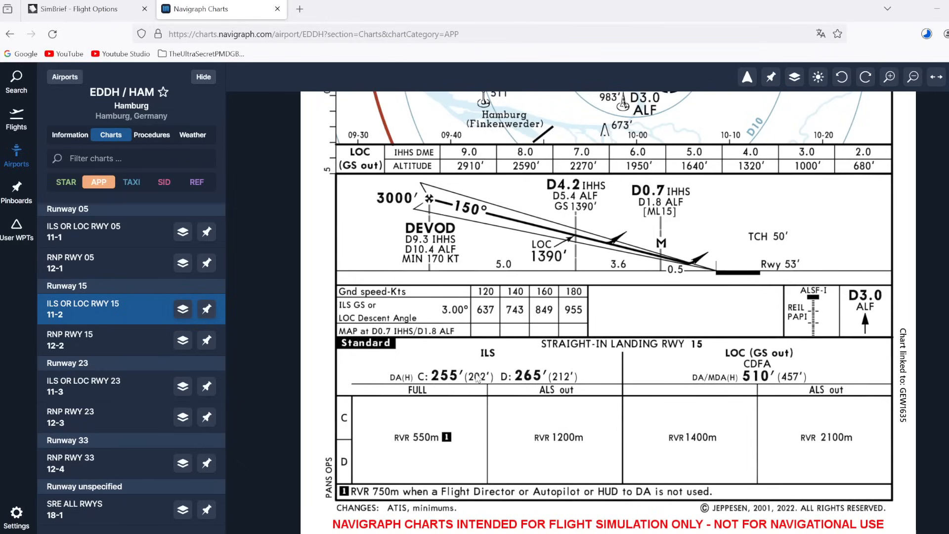
# Step: Reopen ILS or LOC RWY 23 chart 11-3, zooming to CAT II RA 98′/110′ and CAT I DA 262′/272′
pyautogui.click(98, 384)
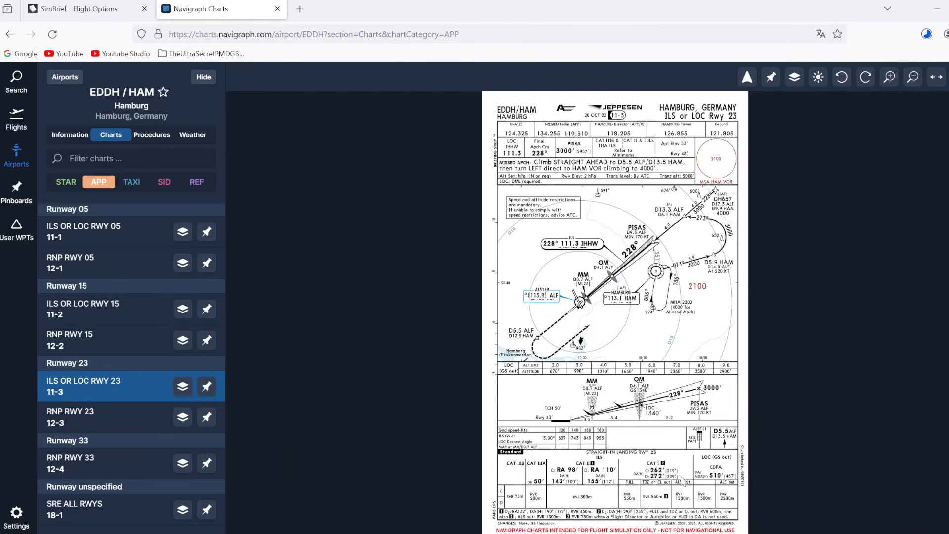
pyautogui.scroll(3, 605, 483)
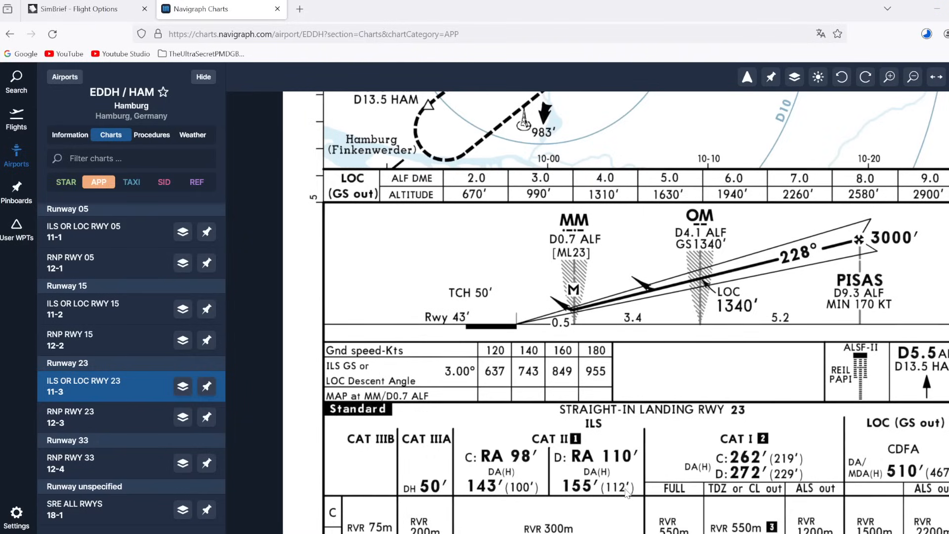
pyautogui.scroll(-1, 651, 476)
pyautogui.scroll(-3, 652, 476)
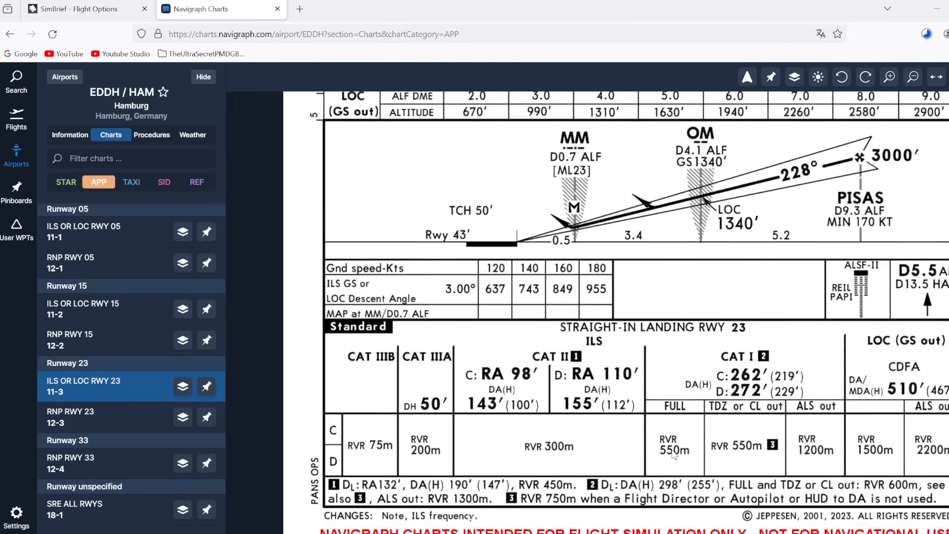
# Step: Review the RWY 15 chart 11-2 profile and minimums, then return to SimBrief's EDDH weather
pyautogui.click(144, 306)
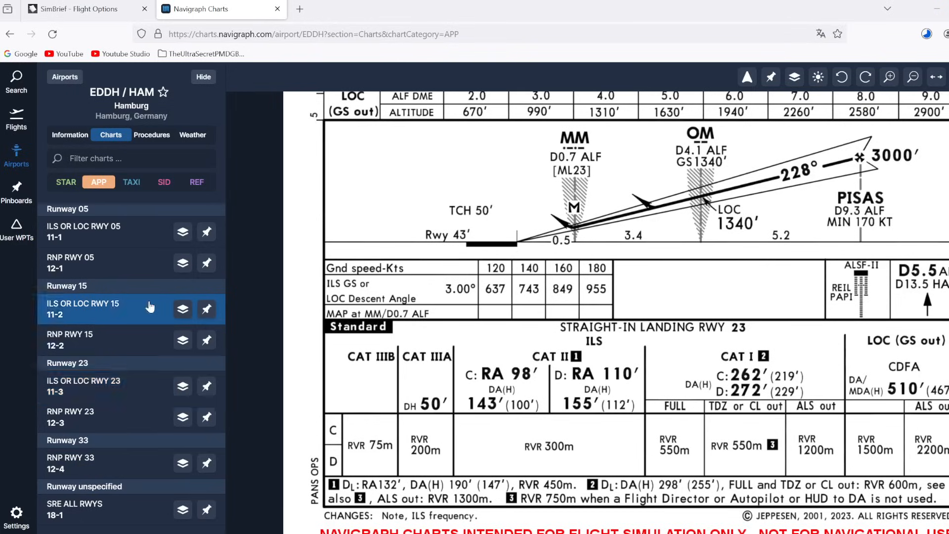
pyautogui.scroll(3, 655, 489)
pyautogui.moveTo(615, 456); pyautogui.dragTo(623, 403)
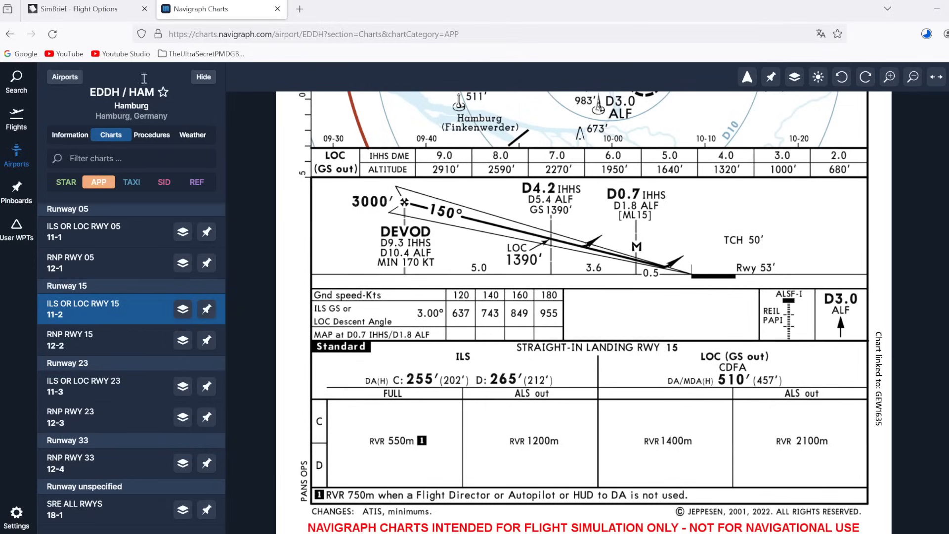
pyautogui.click(101, 10)
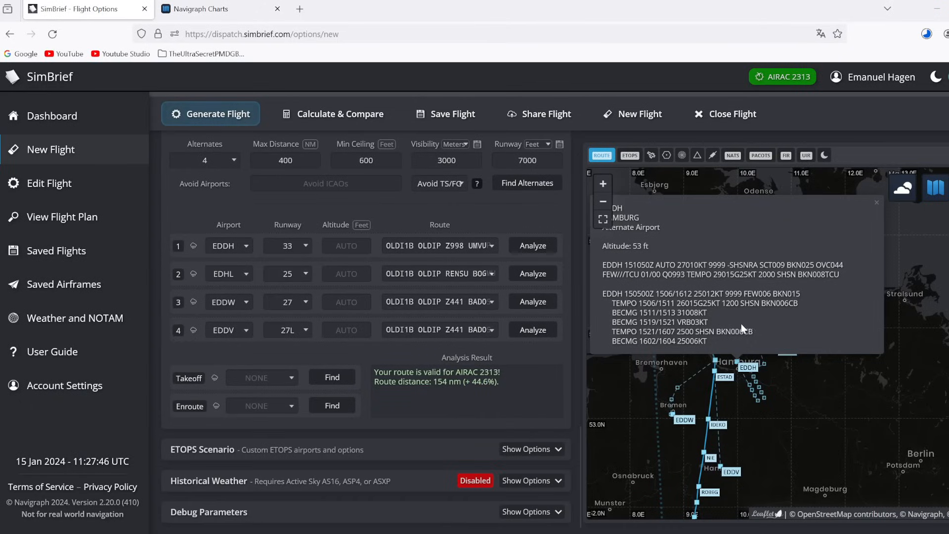
# Step: Read the EDDH TAF cloud groups FEW006 and BKN015
pyautogui.moveTo(745, 294); pyautogui.dragTo(774, 294)
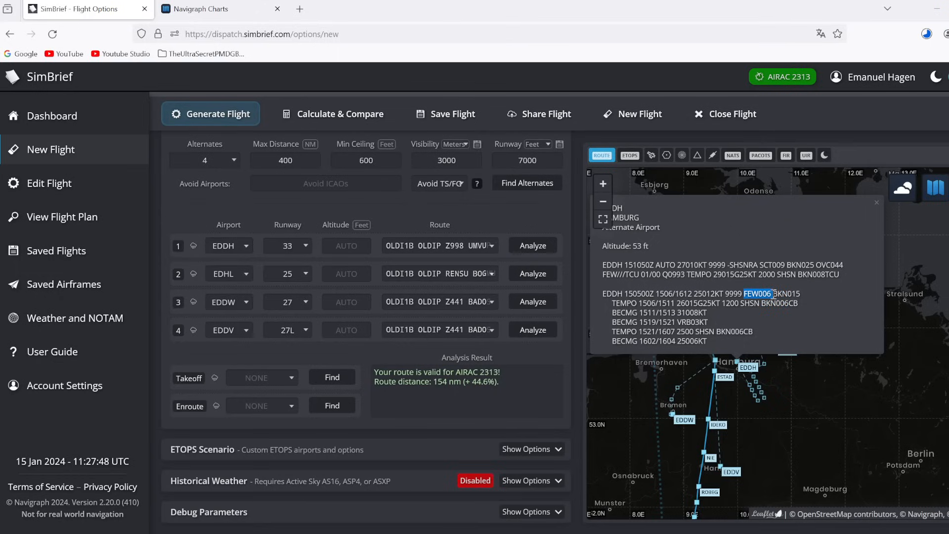
pyautogui.click(773, 294)
pyautogui.moveTo(772, 294); pyautogui.dragTo(781, 293)
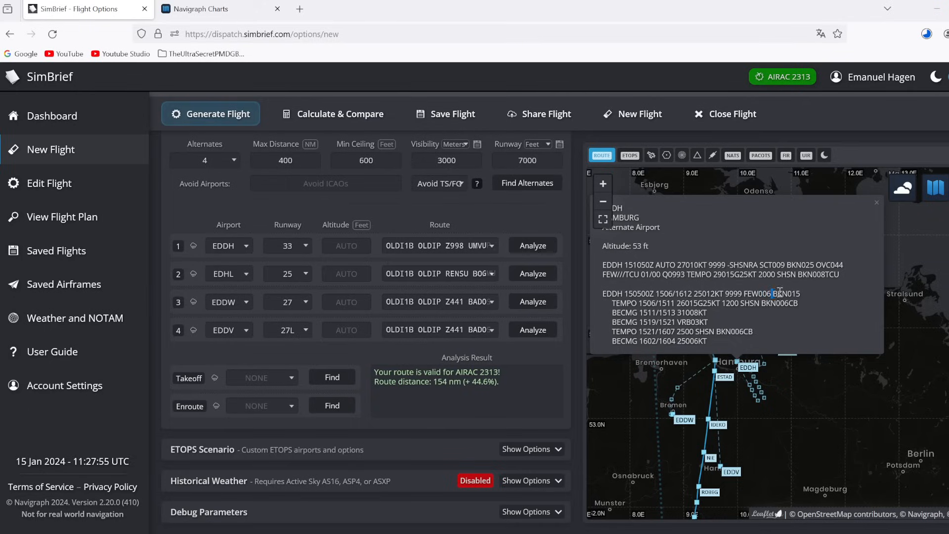
pyautogui.click(807, 297)
# Step: Read the TEMPO 1506/1511 line's wind, 1200 visibility and BKN006CB cloud
pyautogui.tripleClick(802, 302)
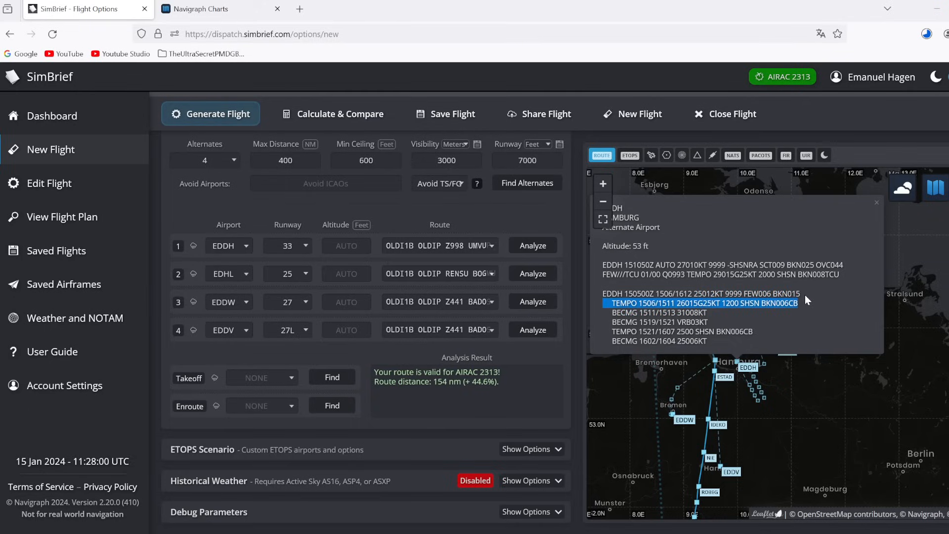
pyautogui.click(661, 303)
pyautogui.moveTo(661, 303); pyautogui.dragTo(805, 306)
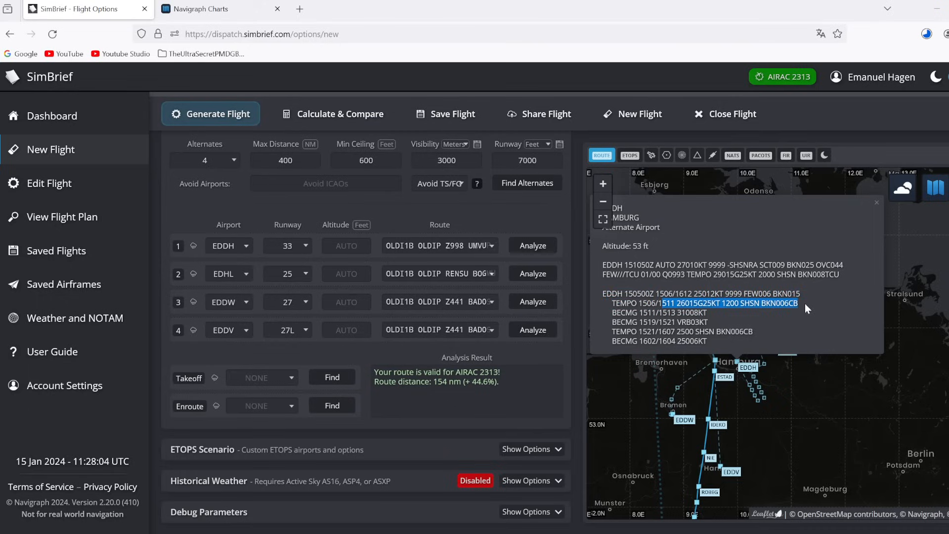
pyautogui.click(796, 305)
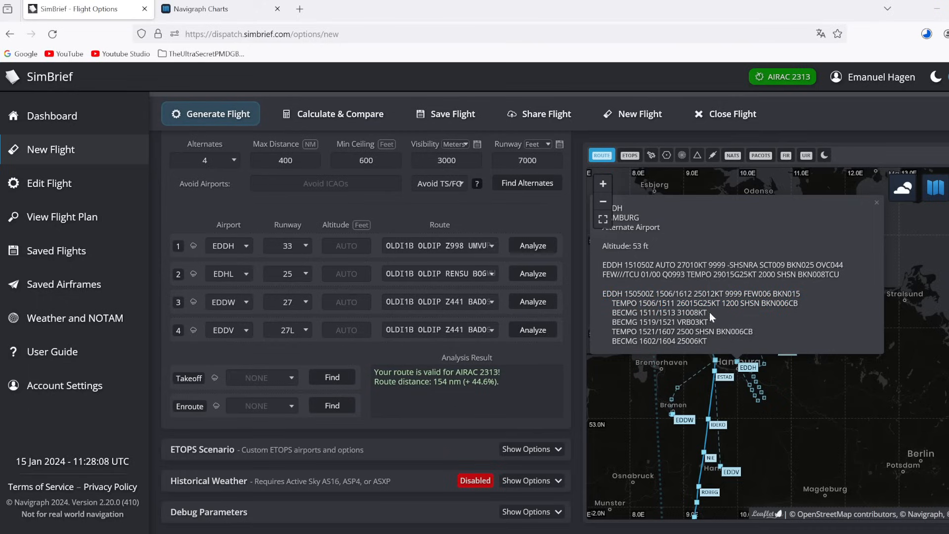
pyautogui.moveTo(720, 303); pyautogui.dragTo(743, 303)
pyautogui.moveTo(762, 303); pyautogui.dragTo(793, 305)
pyautogui.click(802, 309)
# Step: Close the EDDH weather, then review Lübeck EDHL's METAR and TAF before returning to Hamburg's RWY 15 chart
pyautogui.click(805, 398)
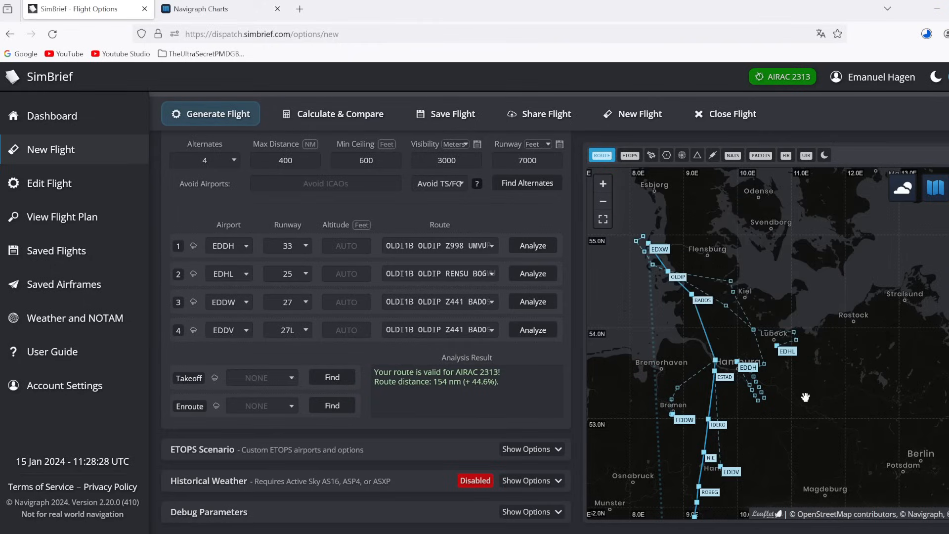
pyautogui.moveTo(805, 410); pyautogui.dragTo(838, 341)
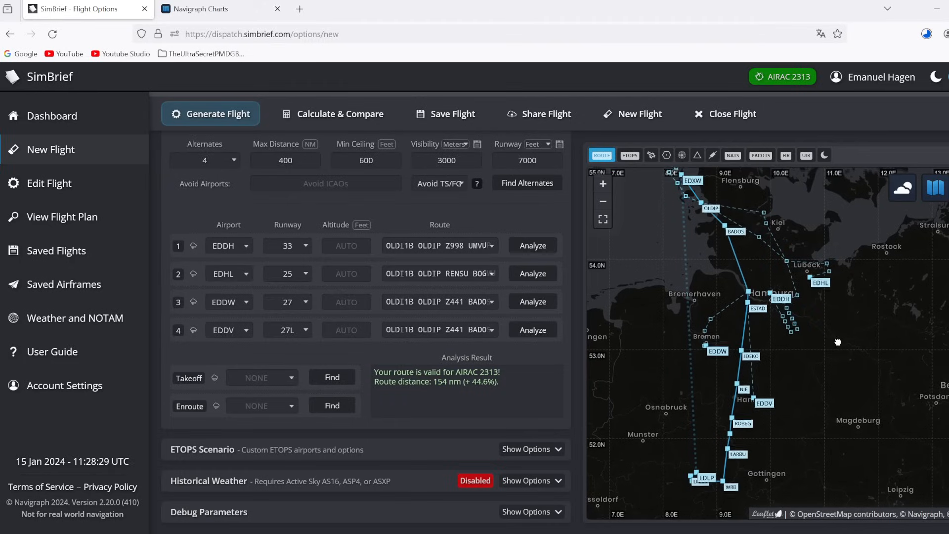
pyautogui.click(822, 282)
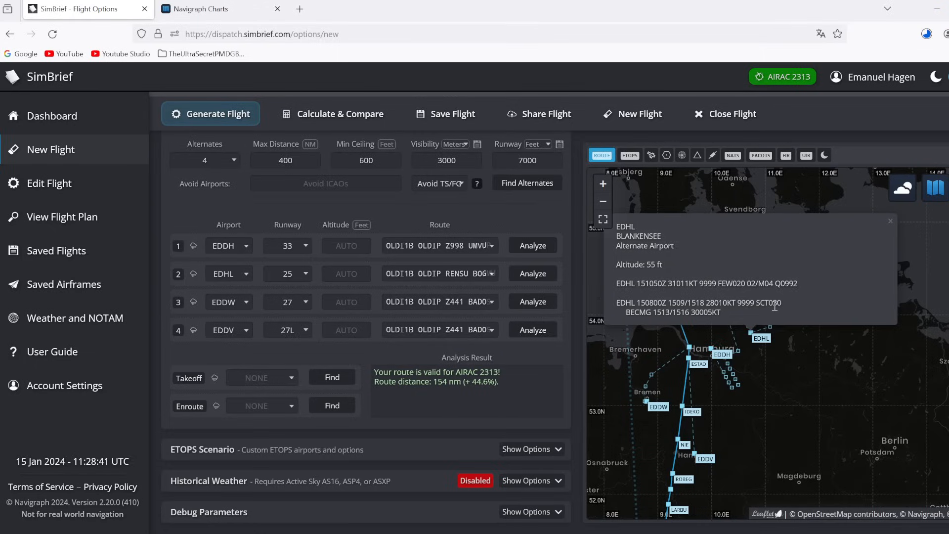
pyautogui.moveTo(777, 307)
pyautogui.mouseDown()
pyautogui.moveTo(783, 292)
pyautogui.moveTo(786, 315)
pyautogui.mouseUp()
pyautogui.click(786, 316)
pyautogui.click(243, 14)
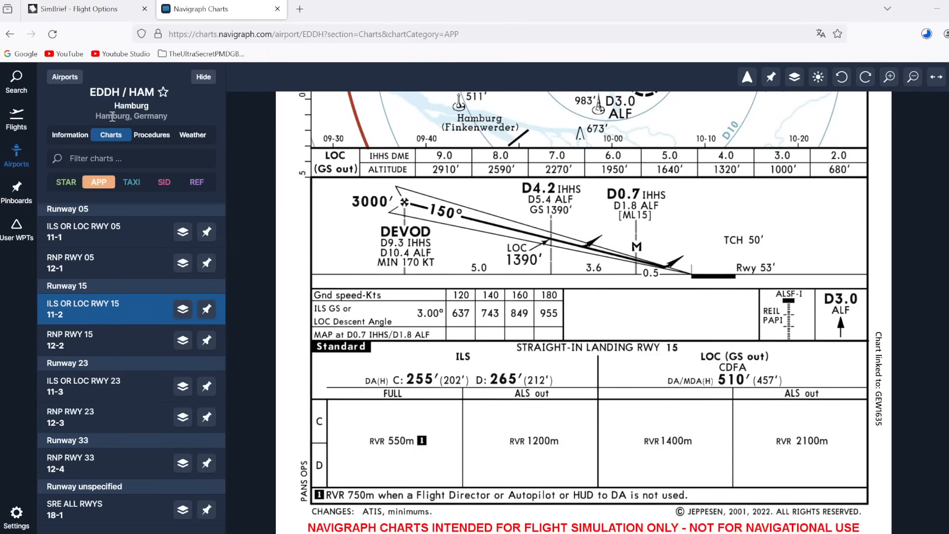
# Step: Change the airport search from EDDH to EDHL and open Lübeck's chart list
pyautogui.click(18, 91)
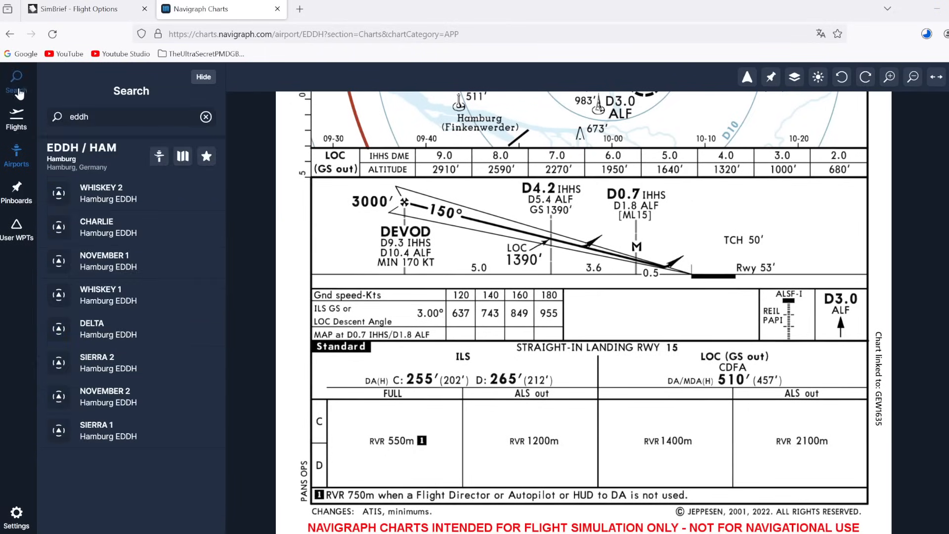
pyautogui.click(101, 118)
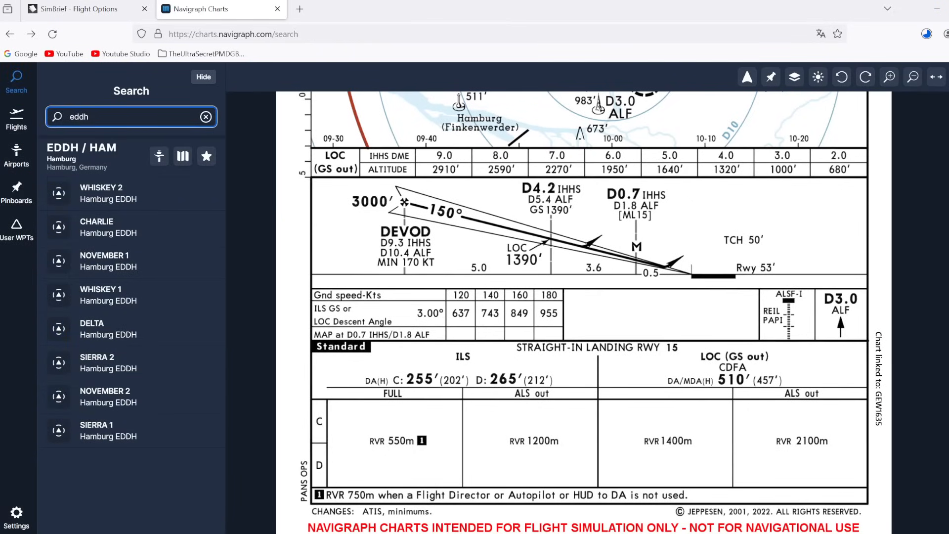
pyautogui.press('BackSpace')
pyautogui.press('BackSpace')
pyautogui.write('hl')
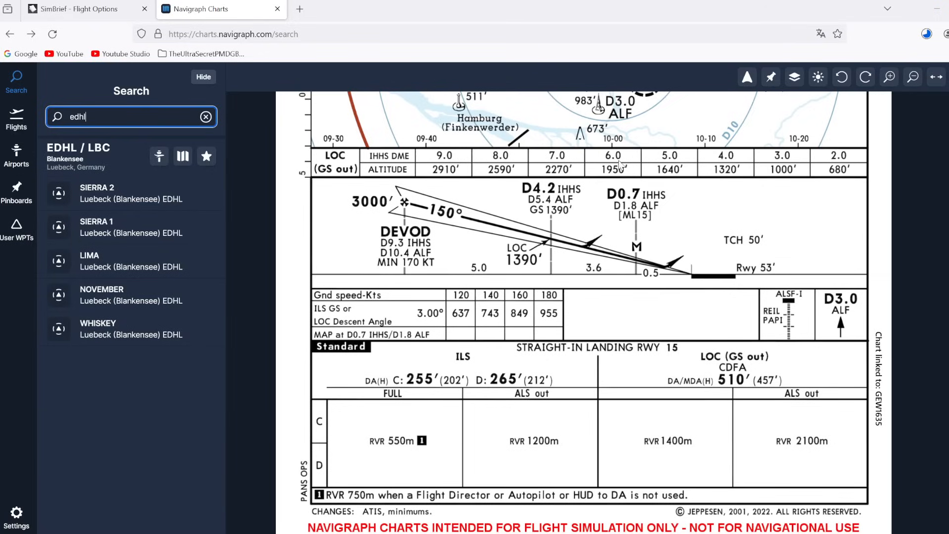
pyautogui.click(184, 157)
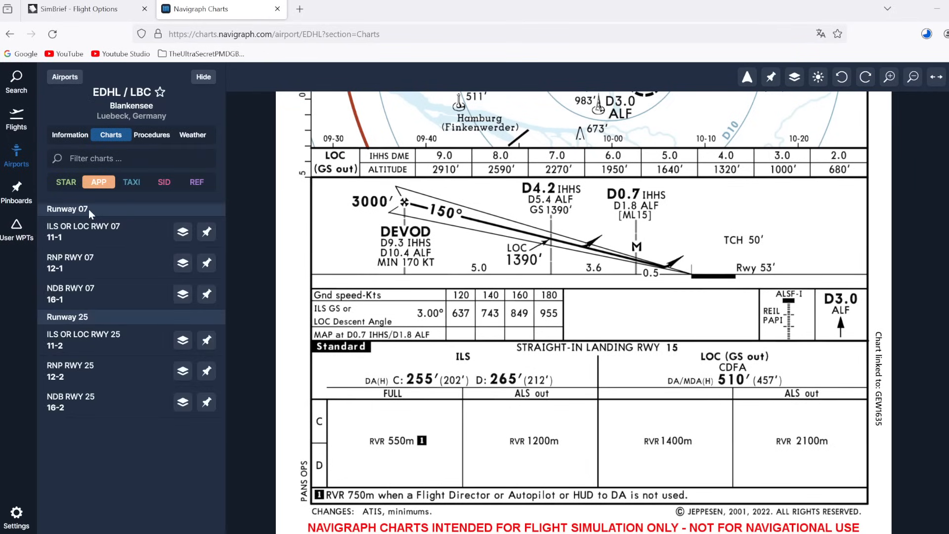
# Step: Recheck the EDHL TAF winds from 28010KT to 30005KT in SimBrief, then return to Navigraph
pyautogui.click(86, 6)
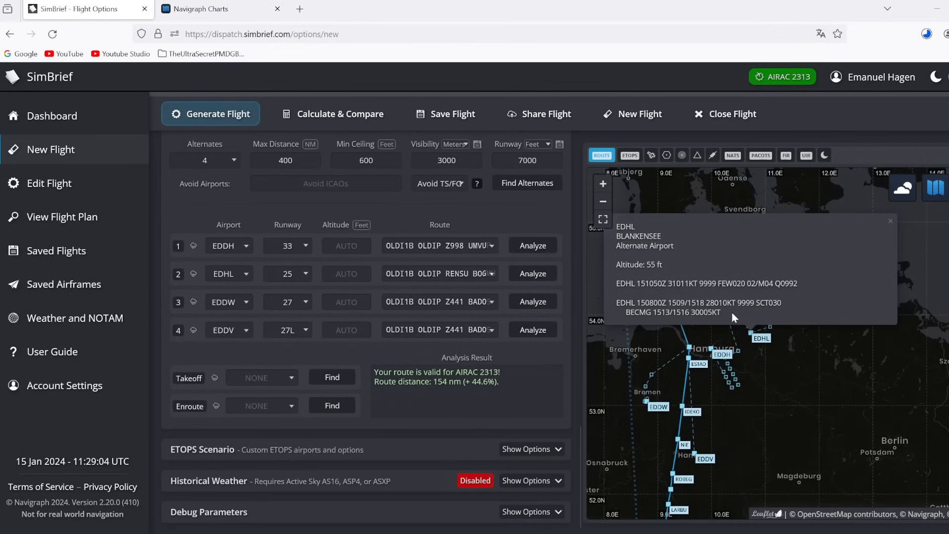
pyautogui.moveTo(732, 312); pyautogui.dragTo(707, 306)
pyautogui.click(707, 304)
pyautogui.click(217, 9)
# Step: Review the EDHL ILS or LOC RWY 25 chart's profile and minimums, then go back to SimBrief
pyautogui.click(88, 342)
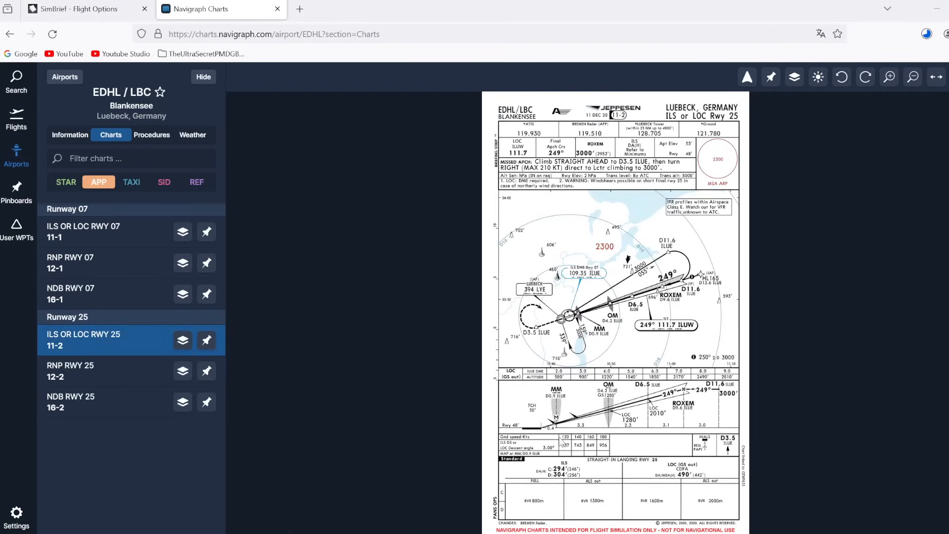
pyautogui.scroll(3, 608, 482)
pyautogui.scroll(-2, 602, 445)
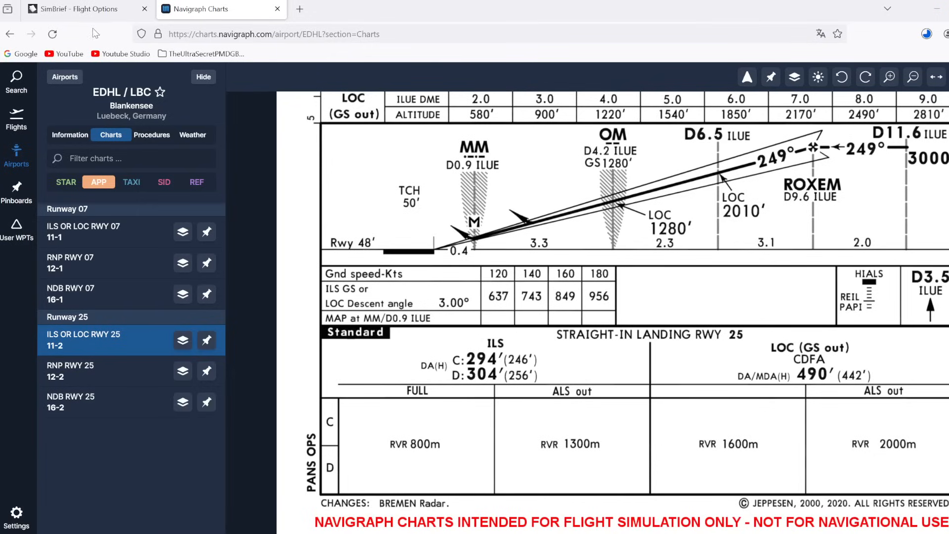
pyautogui.click(84, 9)
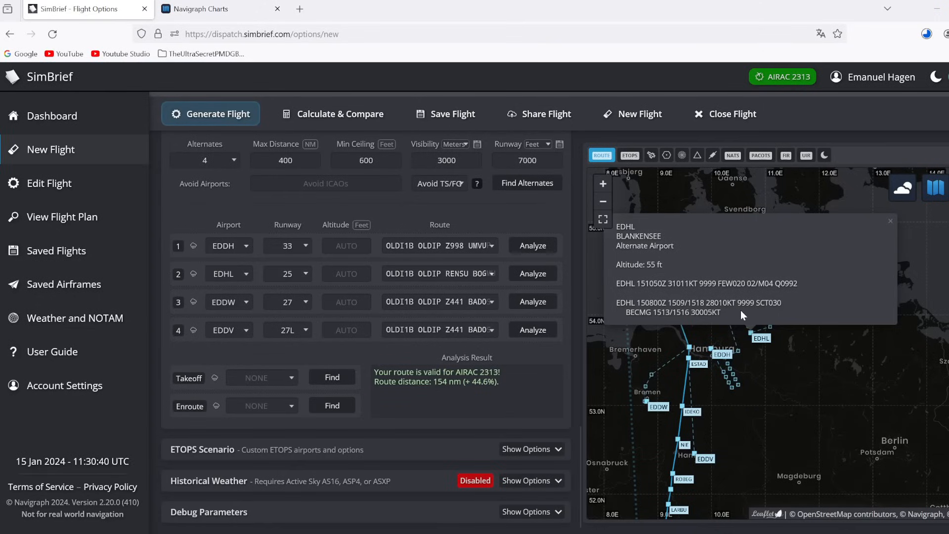
pyautogui.moveTo(740, 311); pyautogui.dragTo(719, 287)
pyautogui.click(726, 303)
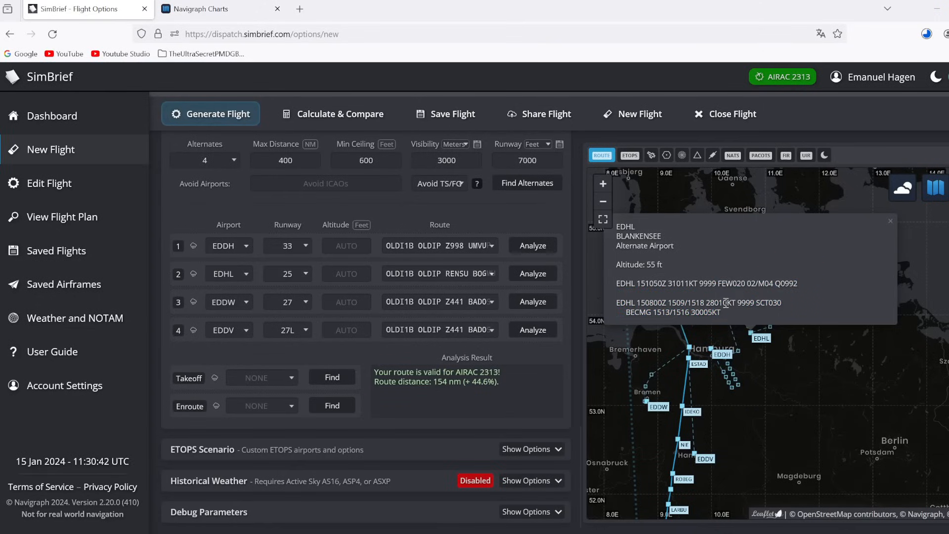